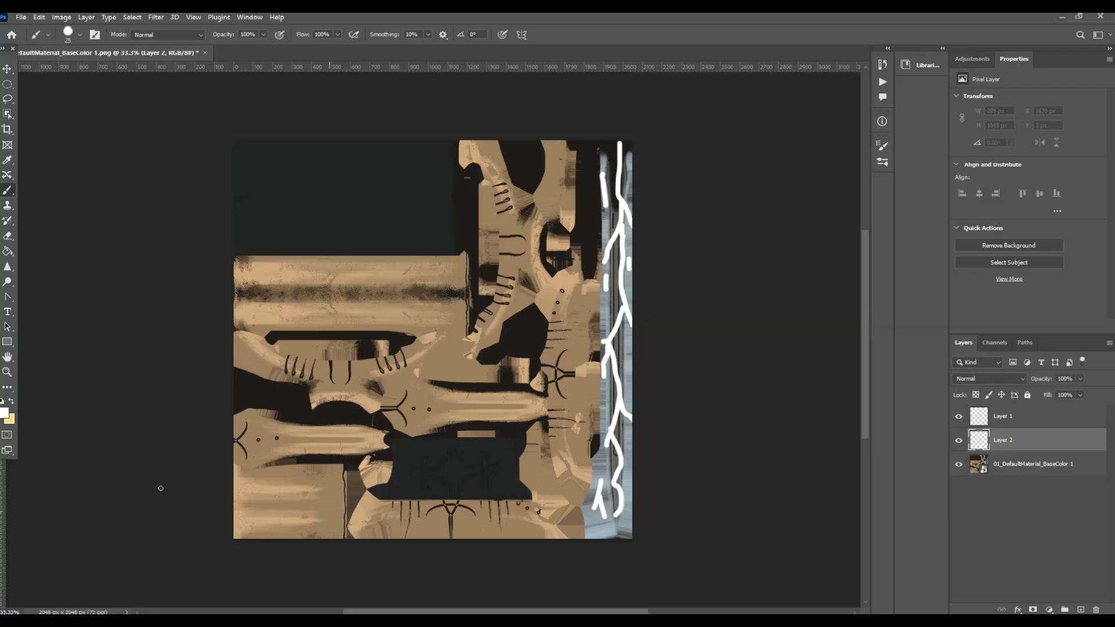
Fill the layer beneath the white lightning strokes with black using the Paint Bucket tool.
left_click(628, 561)
left_click(871, 411)
left_click(7, 252)
left_click(371, 267)
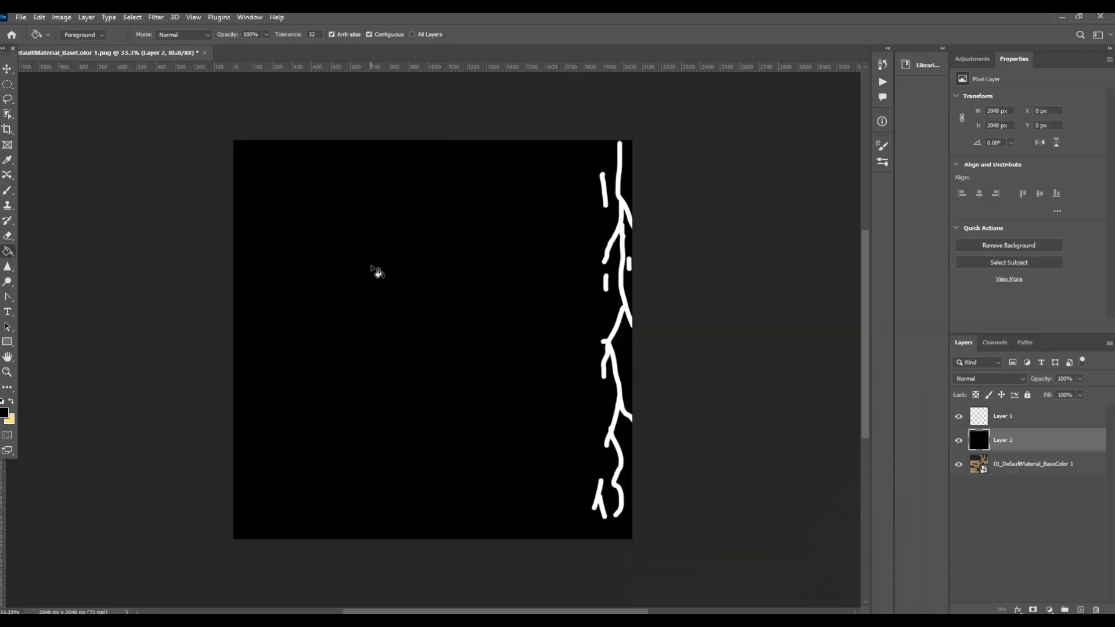
Export the image as bladee.jpg with Save for Web (Legacy) and close the photo preview.
left_click(20, 17)
mouse_move(70, 197)
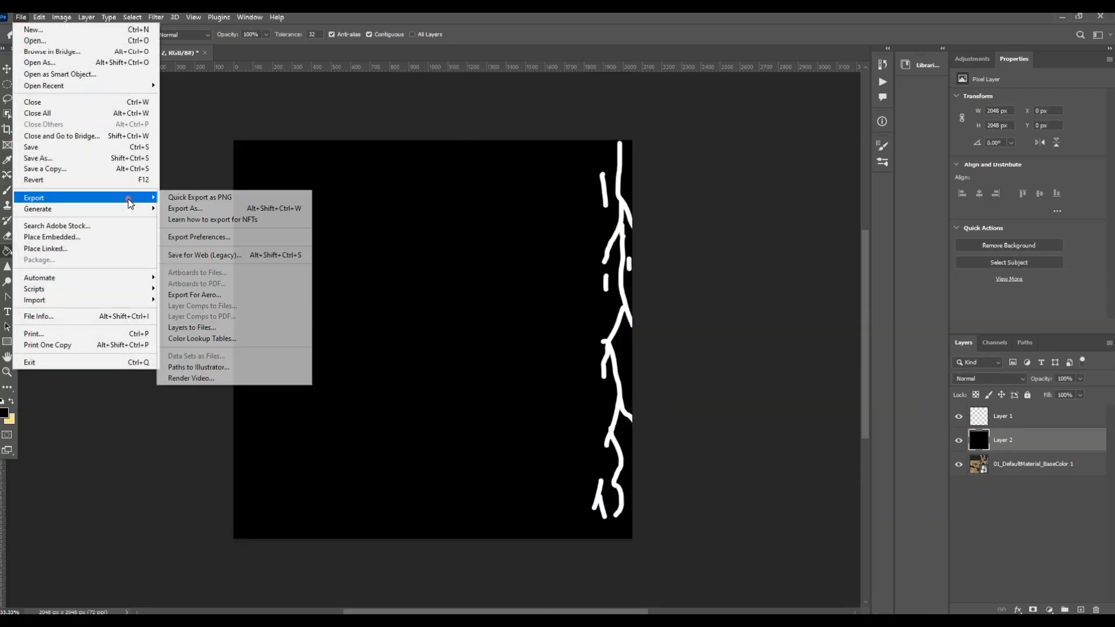
left_click(224, 251)
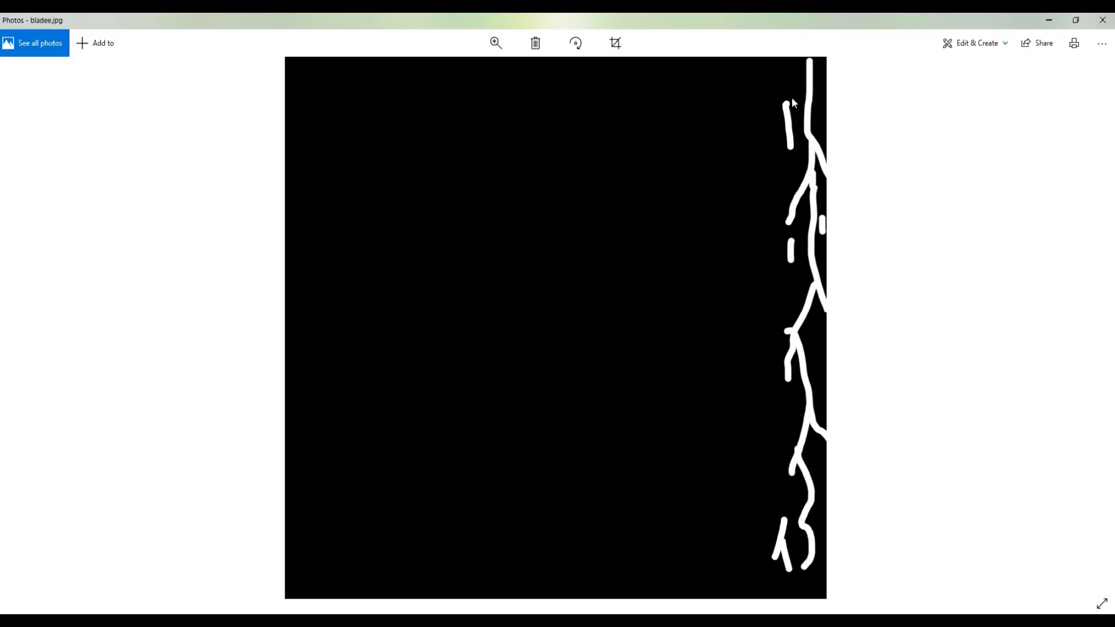
left_click(1101, 20)
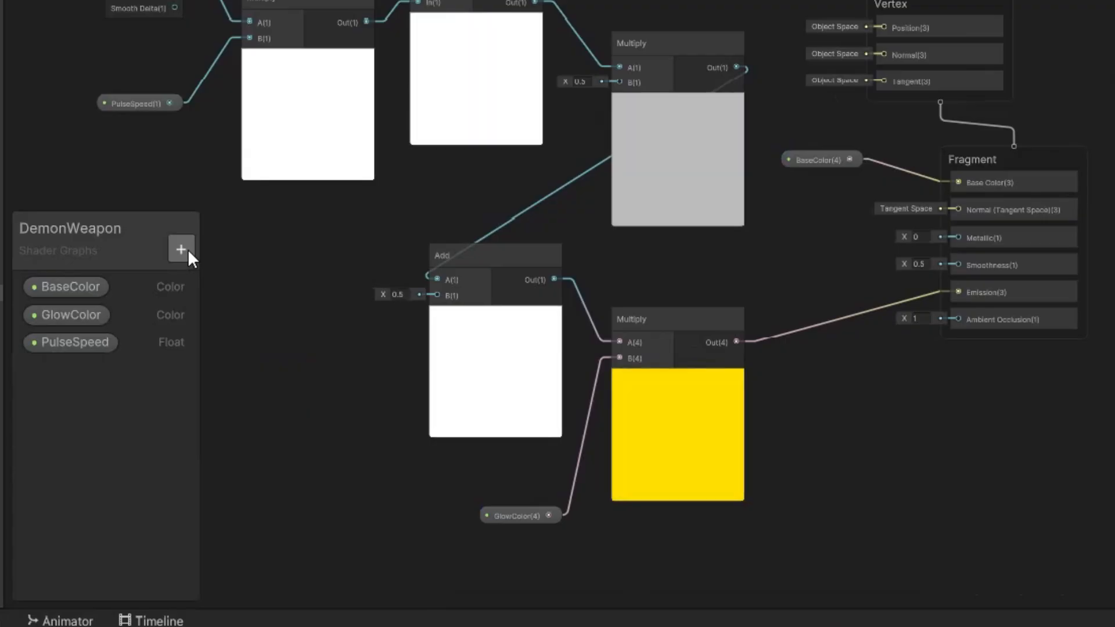
Add a Texture 2D property named EnergyMask to the DemonWeapon shader graph's blackboard.
left_click(246, 262)
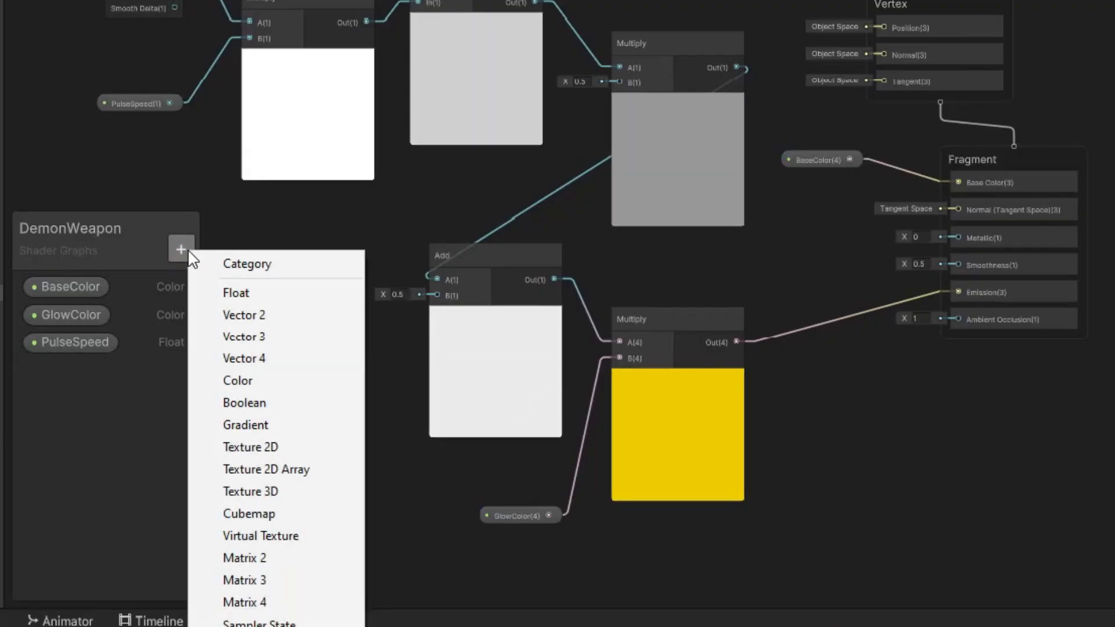
left_click(308, 447)
type("Energy")
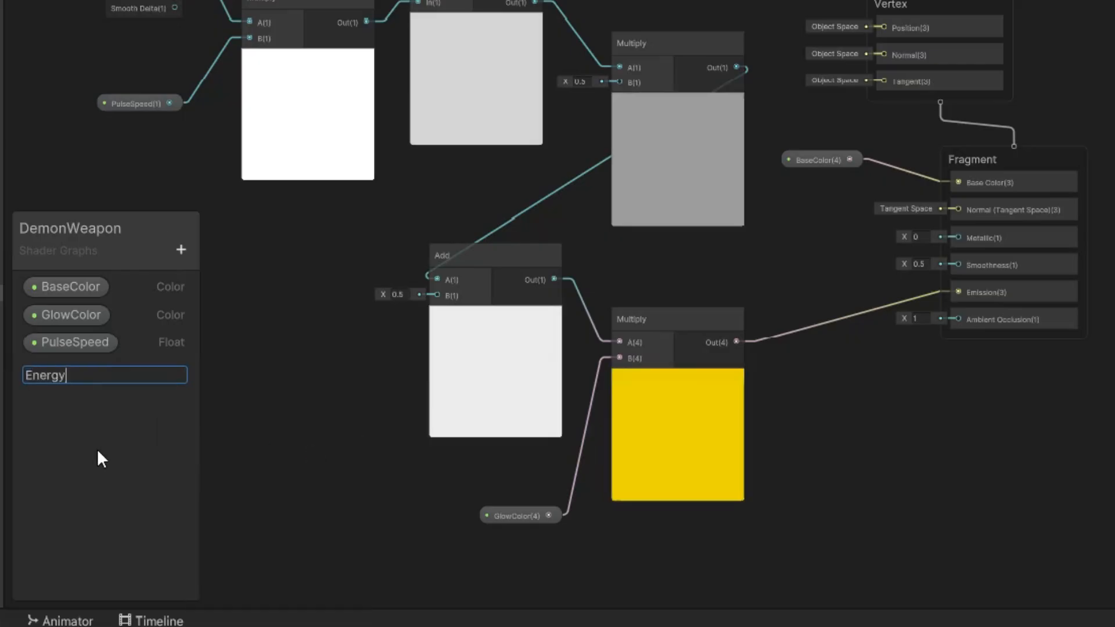
type("Mask")
key("Return")
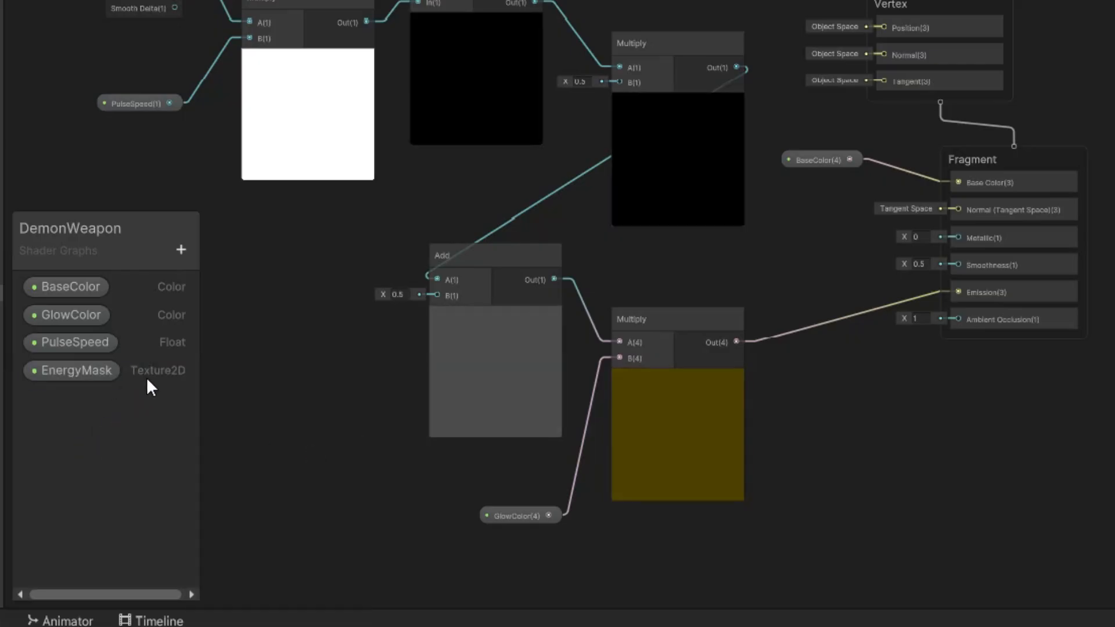
Place the EnergyMask property in the graph and connect it to a new Sample Texture 2D node's Texture input.
left_click_drag(75, 373, 263, 389)
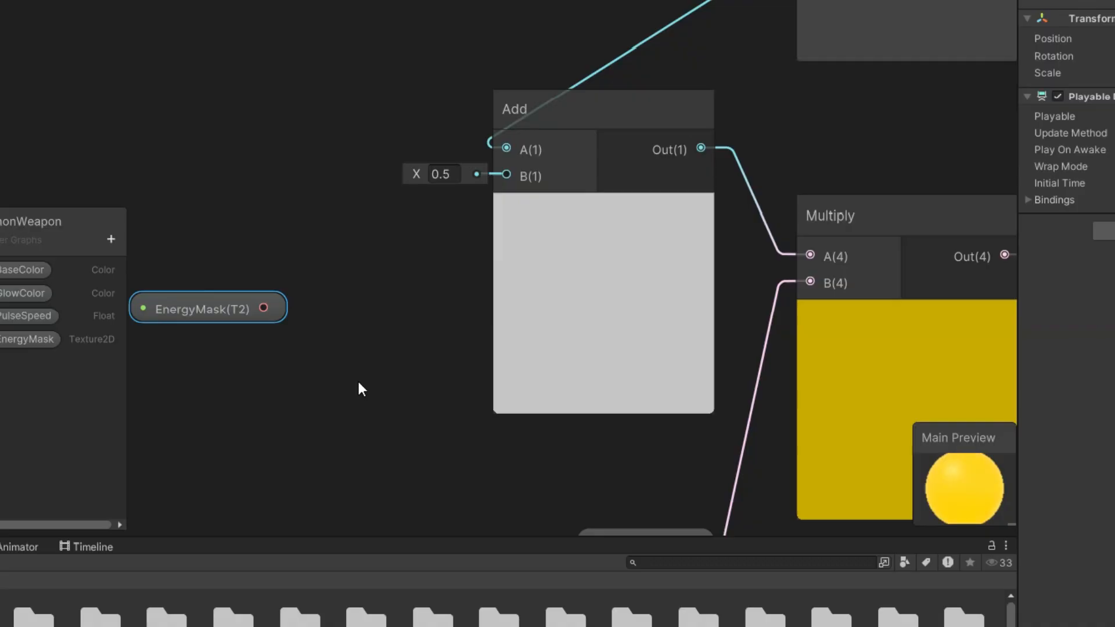
right_click(330, 377)
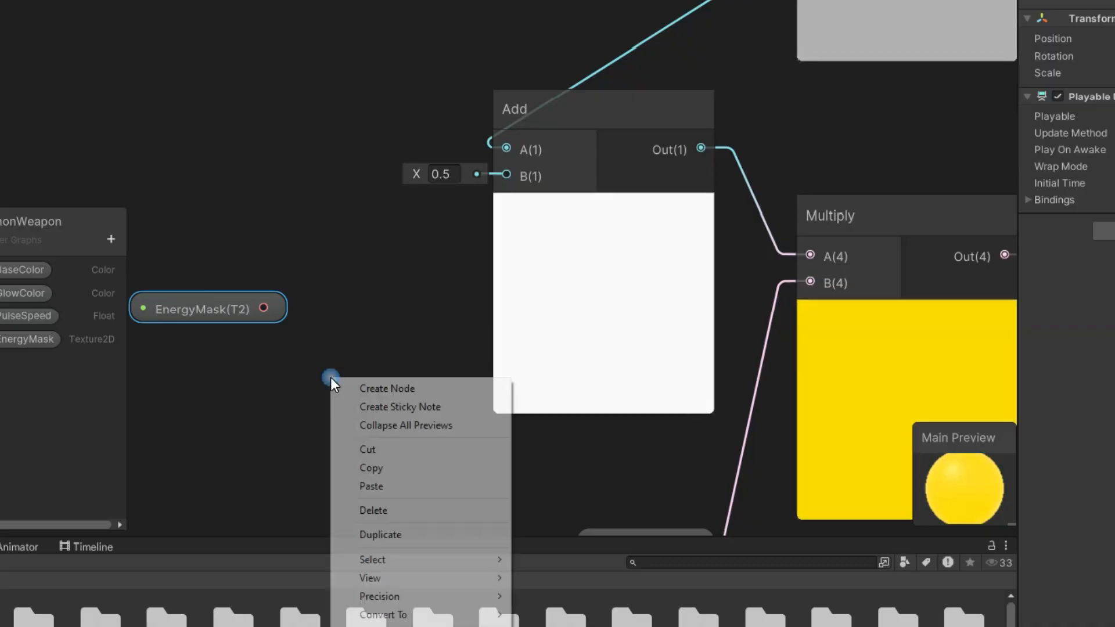
left_click(375, 389)
type("sa")
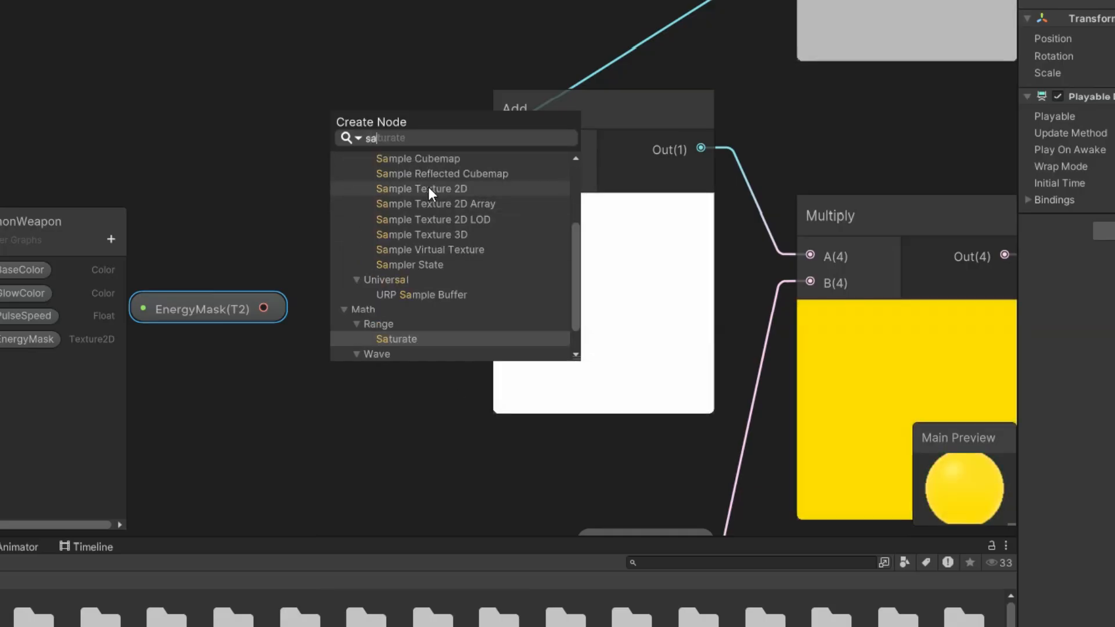
left_click(406, 188)
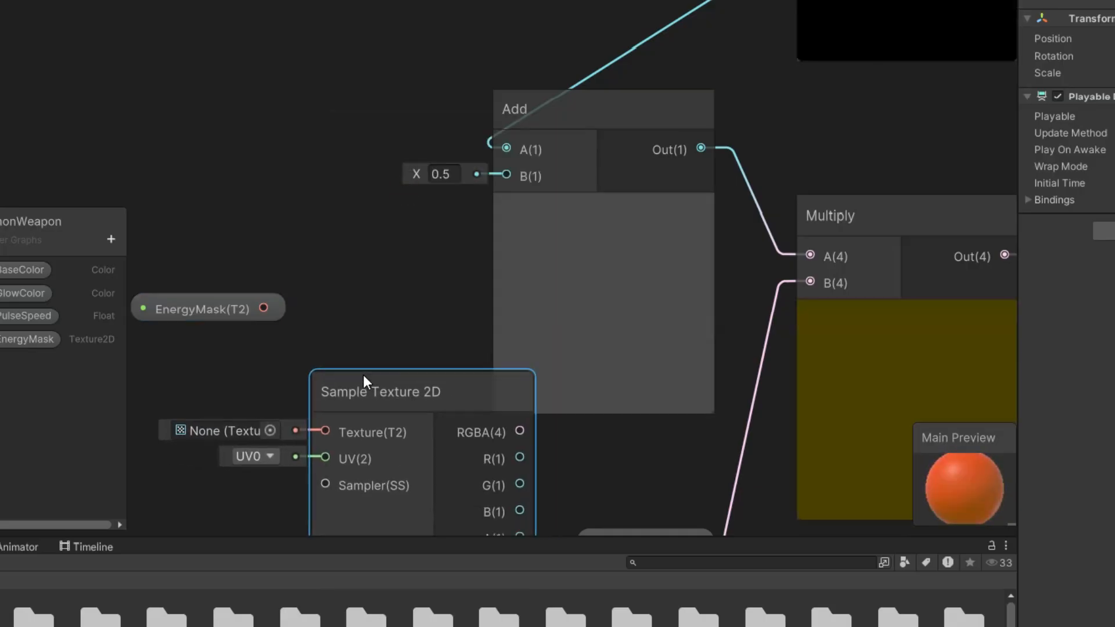
left_click_drag(364, 374, 350, 353)
left_click_drag(264, 309, 284, 401)
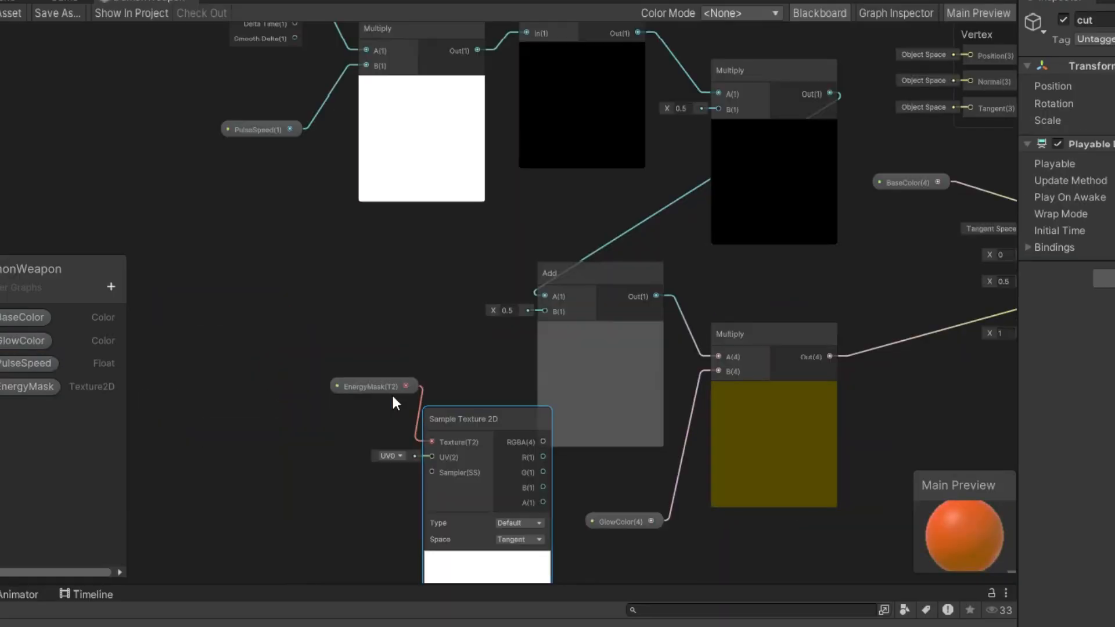
left_click(363, 388)
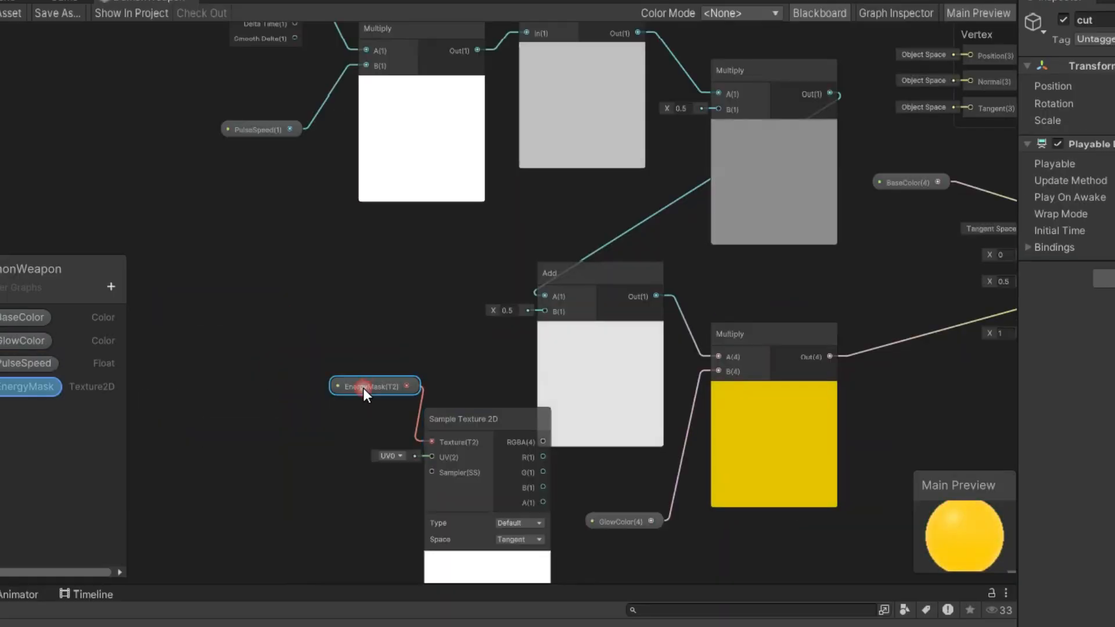
left_click_drag(370, 386, 269, 364)
left_click_drag(457, 407, 375, 375)
Assign the bladee texture to the EnergyMask slot of the Blade's weapon material.
left_click(108, 54)
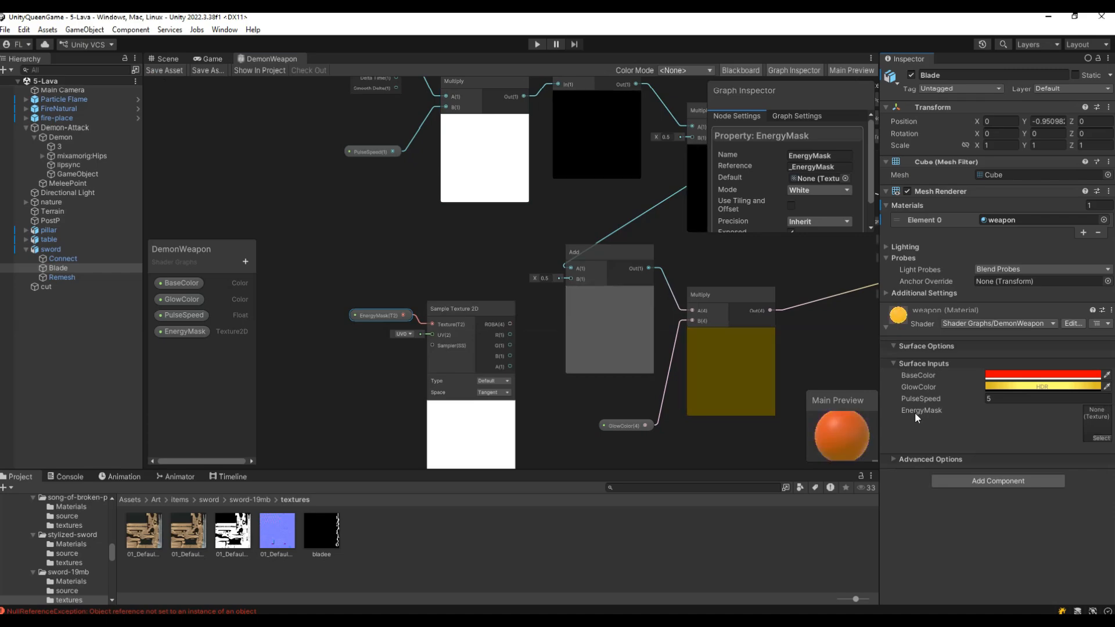
left_click_drag(321, 531, 1094, 431)
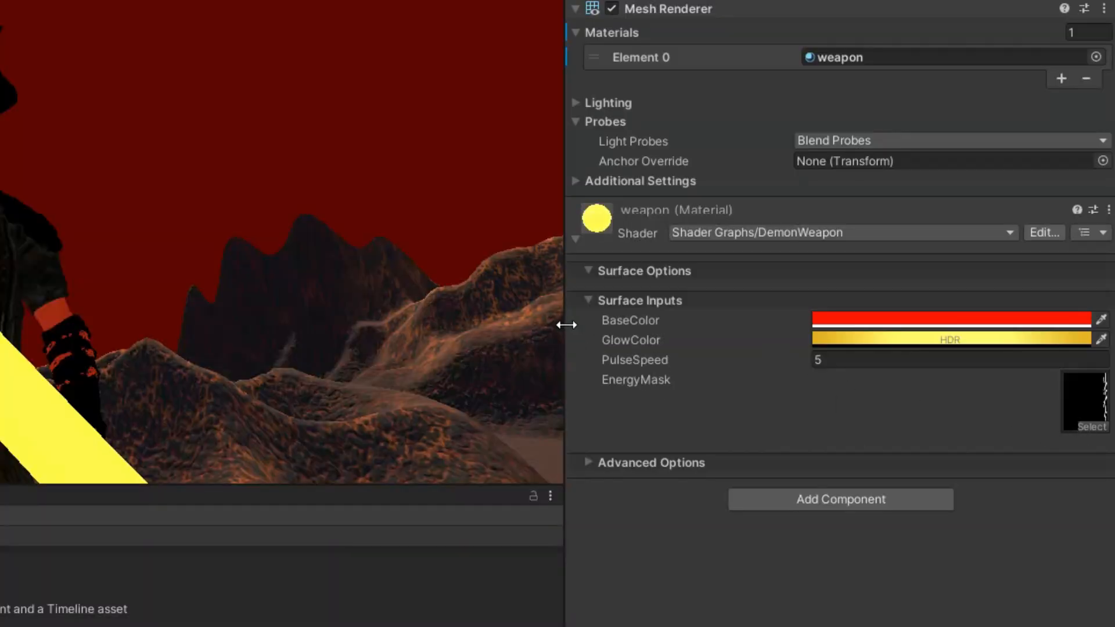
left_click_drag(566, 324, 764, 313)
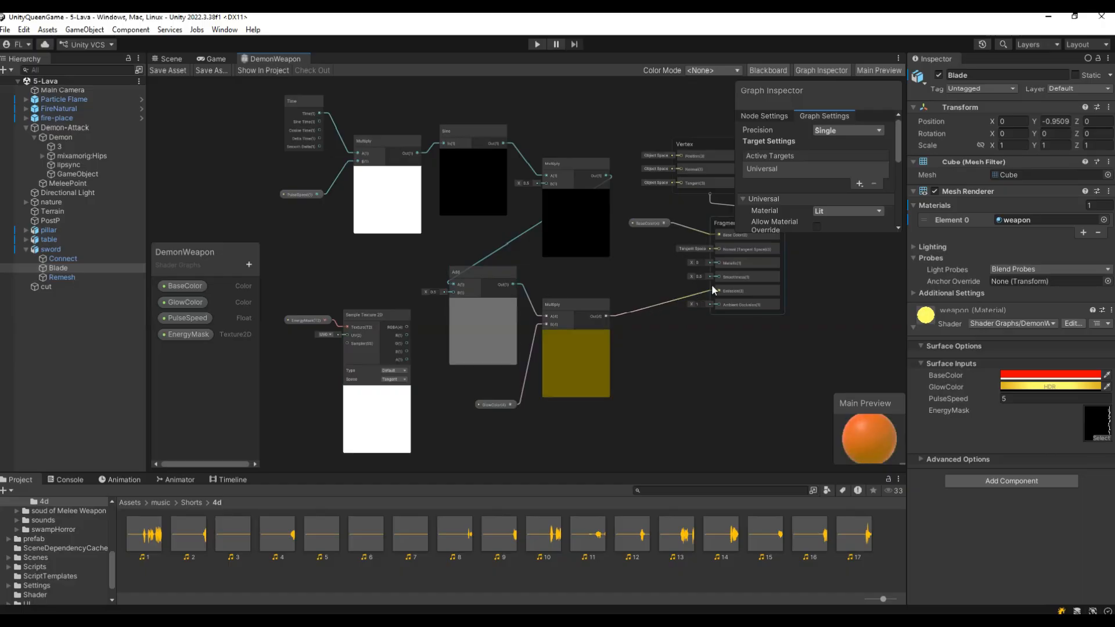
Rearrange the nodes around the Add and glow Multiply nodes to make room in the graph.
scroll(639, 306, "up", 1)
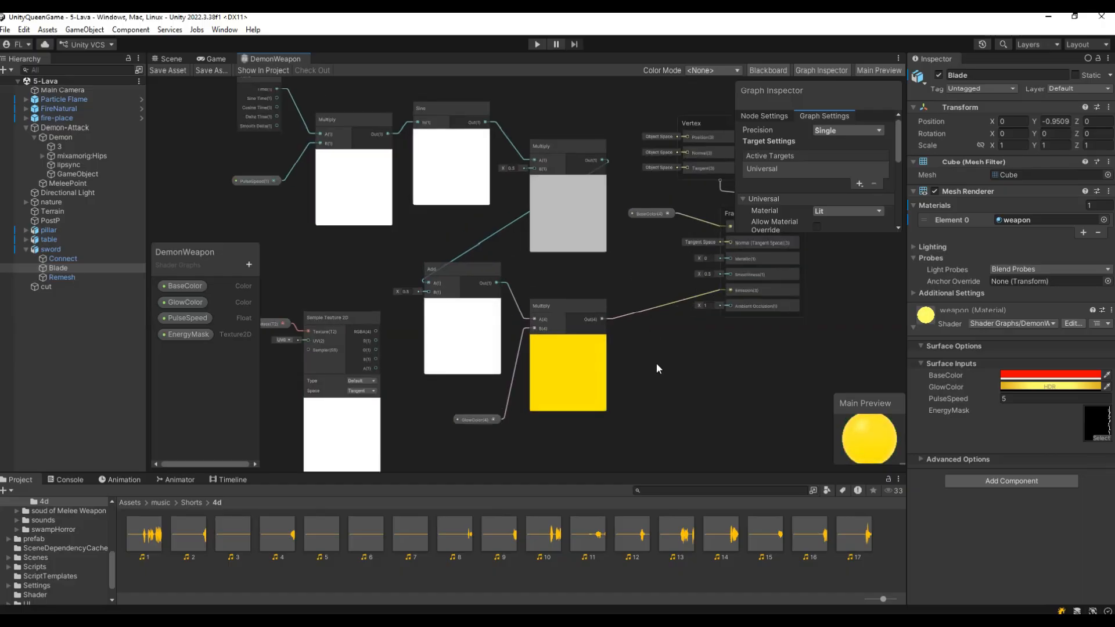
scroll(657, 364, "up", 2)
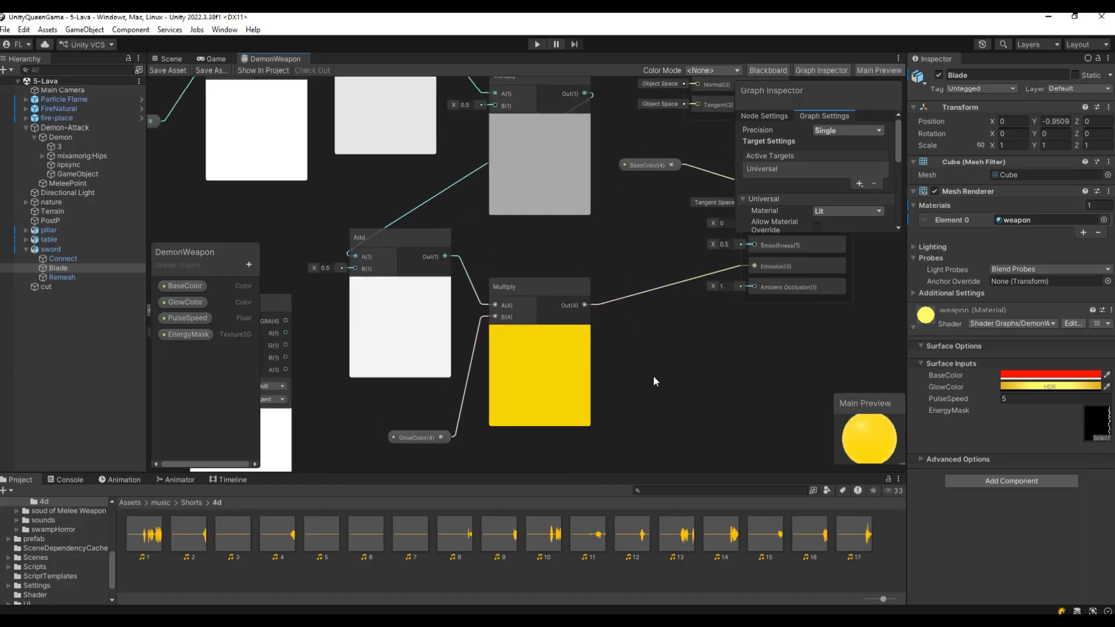
left_click(423, 438)
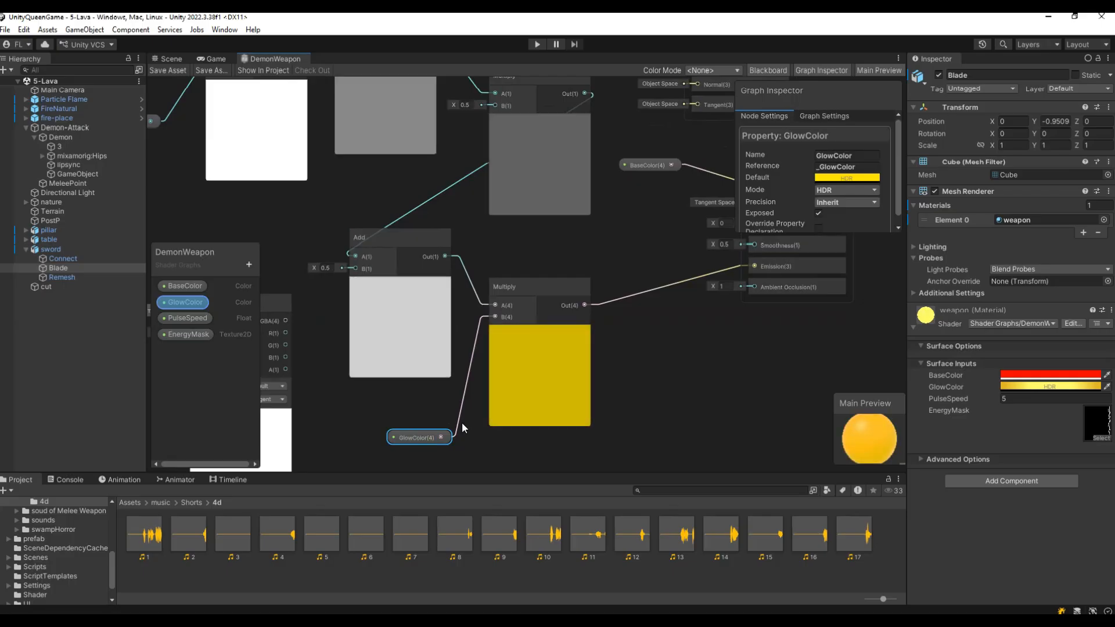
left_click(533, 288)
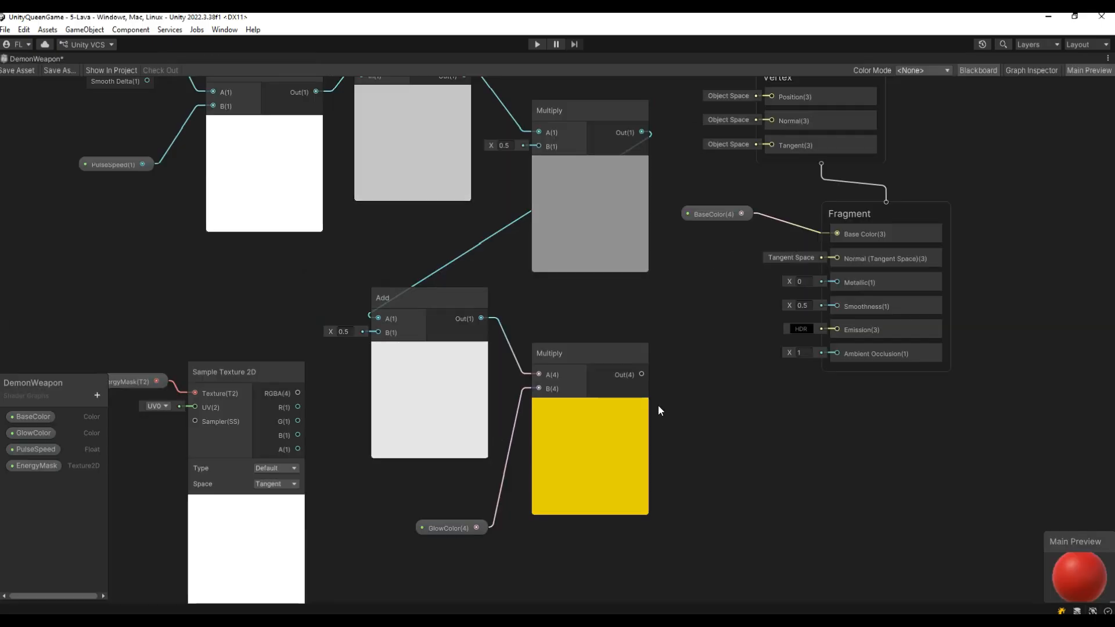
left_click_drag(643, 375, 837, 329)
left_click_drag(574, 357, 698, 417)
left_click_drag(478, 528, 601, 550)
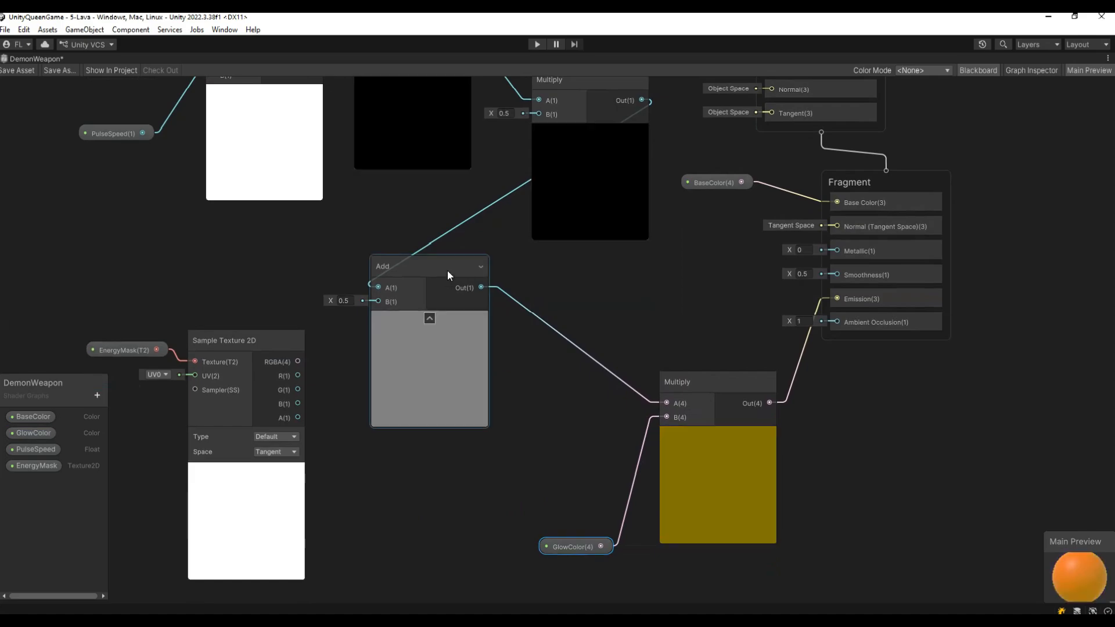
Disconnect the Add node's output from the glow Multiply node's A input.
left_click_drag(447, 270, 424, 240)
left_click_drag(646, 404, 561, 380)
left_click(500, 441)
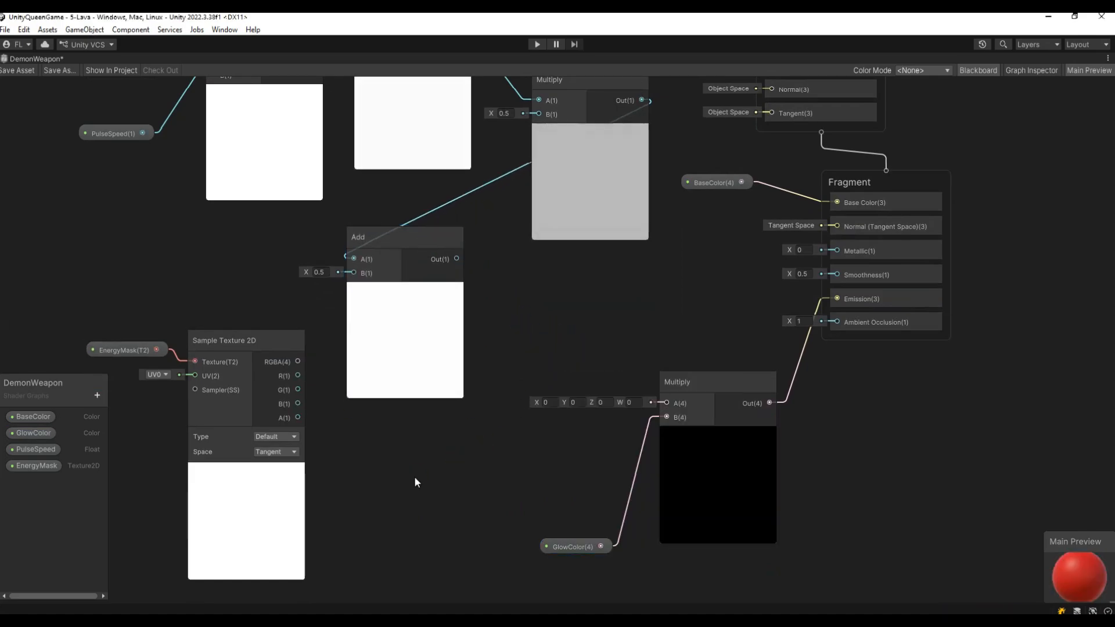
Insert a Multiply node combining the mask's R channel with the Add output, feeding the glow Multiply's A input.
right_click(392, 476)
left_click(475, 324)
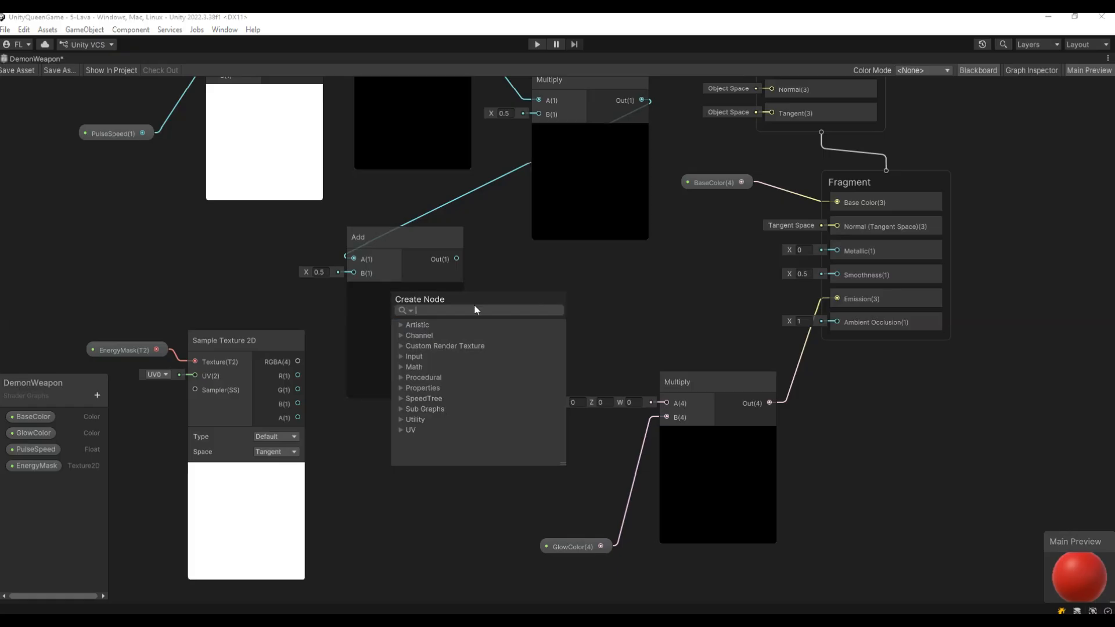
type("mu")
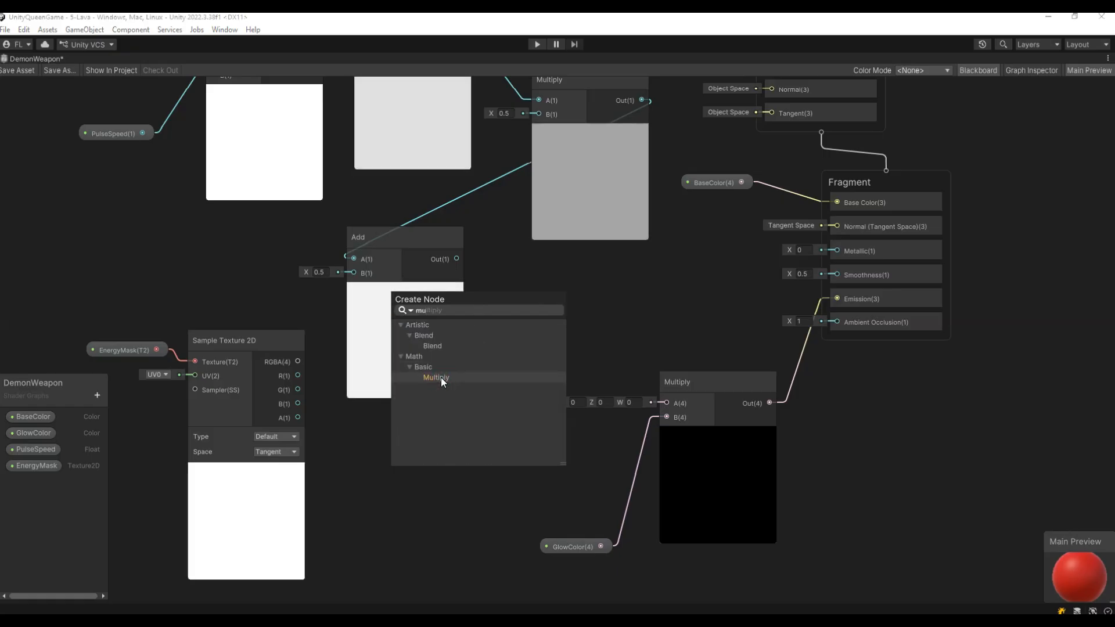
left_click(441, 377)
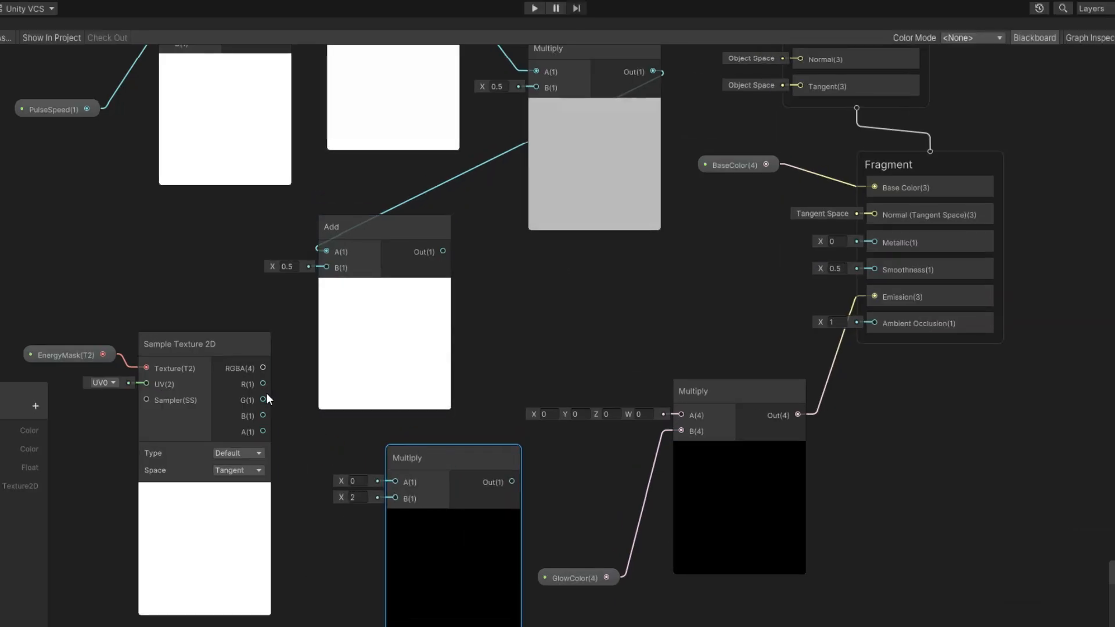
left_click_drag(263, 384, 378, 481)
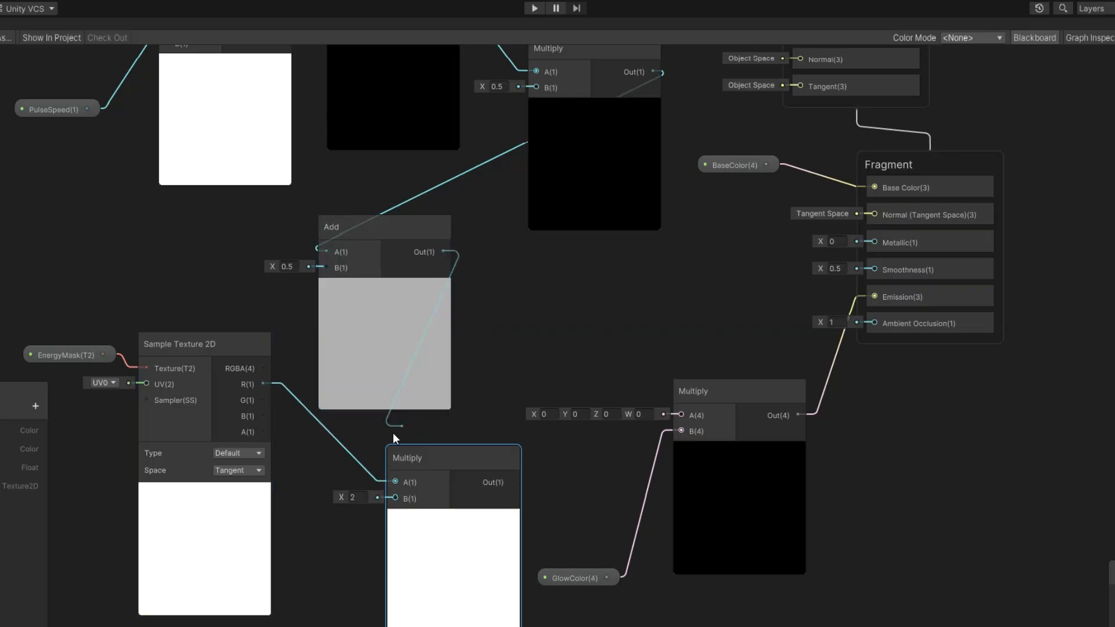
left_click_drag(392, 433, 375, 496)
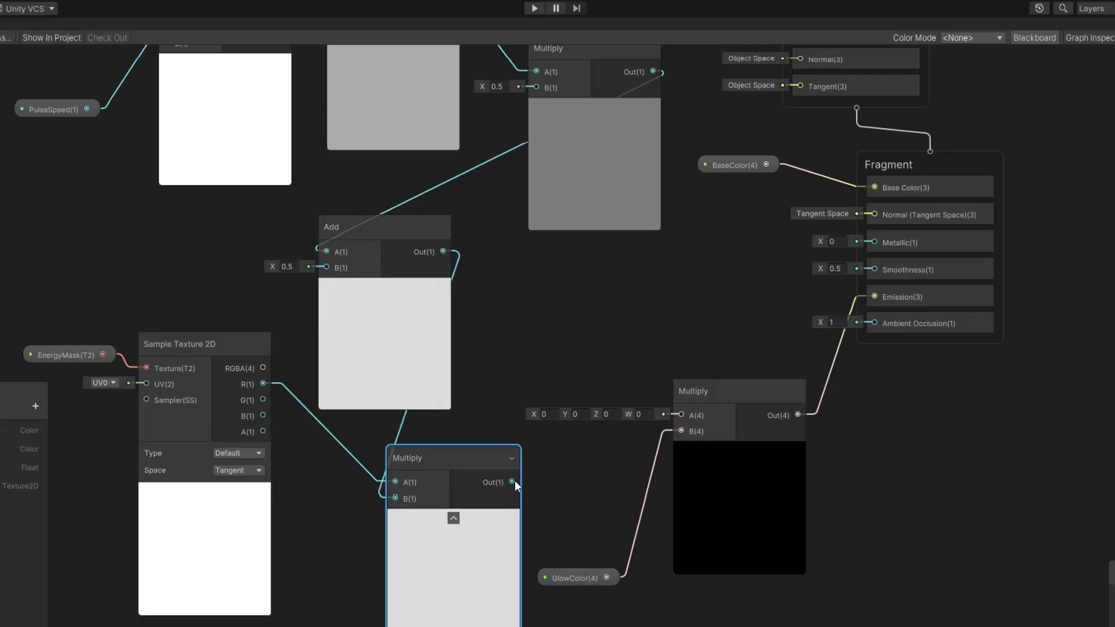
left_click_drag(513, 482, 681, 413)
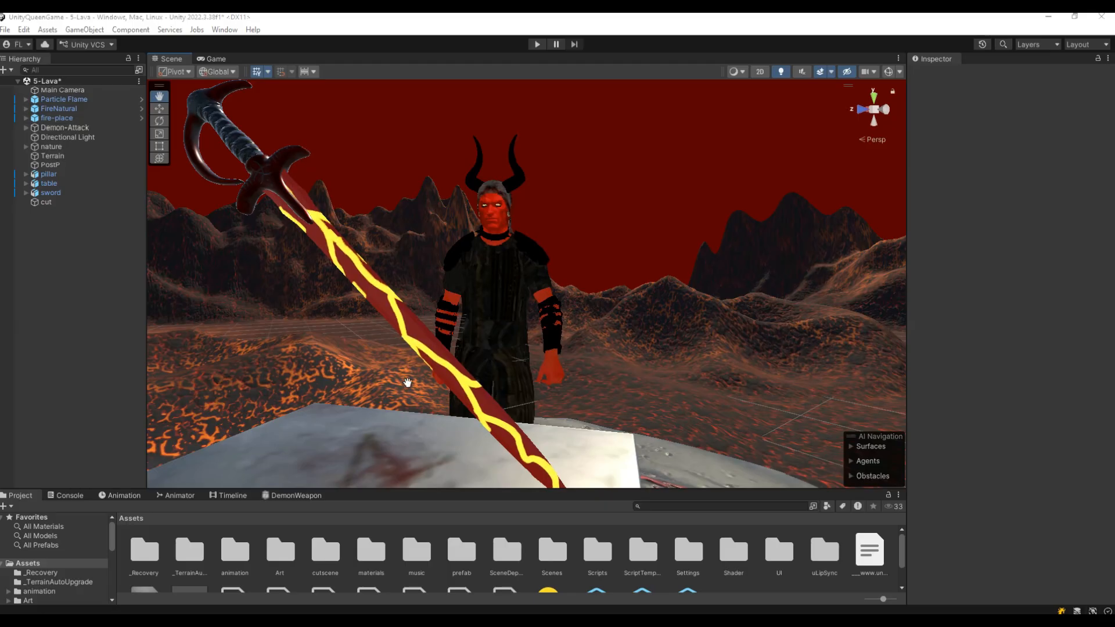
right_click(66, 277)
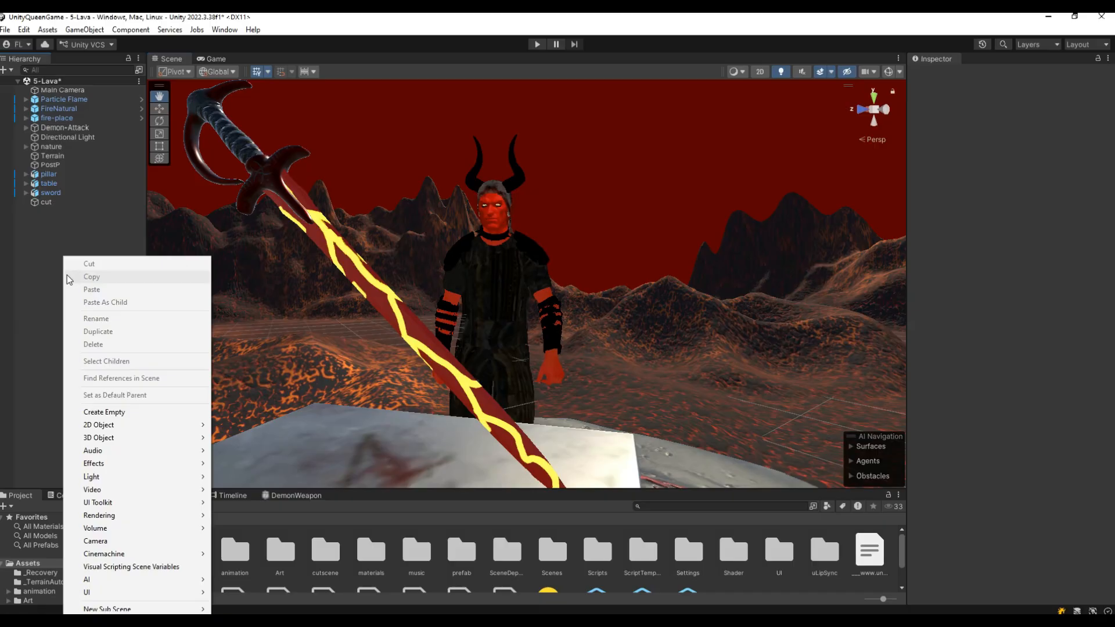
left_click(40, 274)
left_click(7, 70)
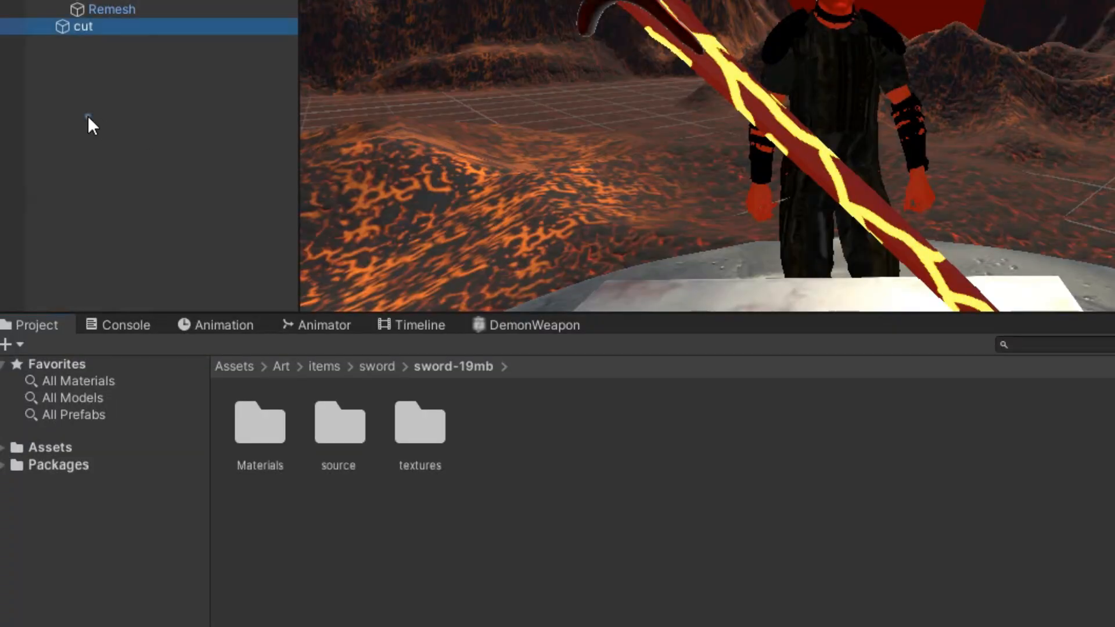
Create a Global Volume in the scene hierarchy.
right_click(48, 381)
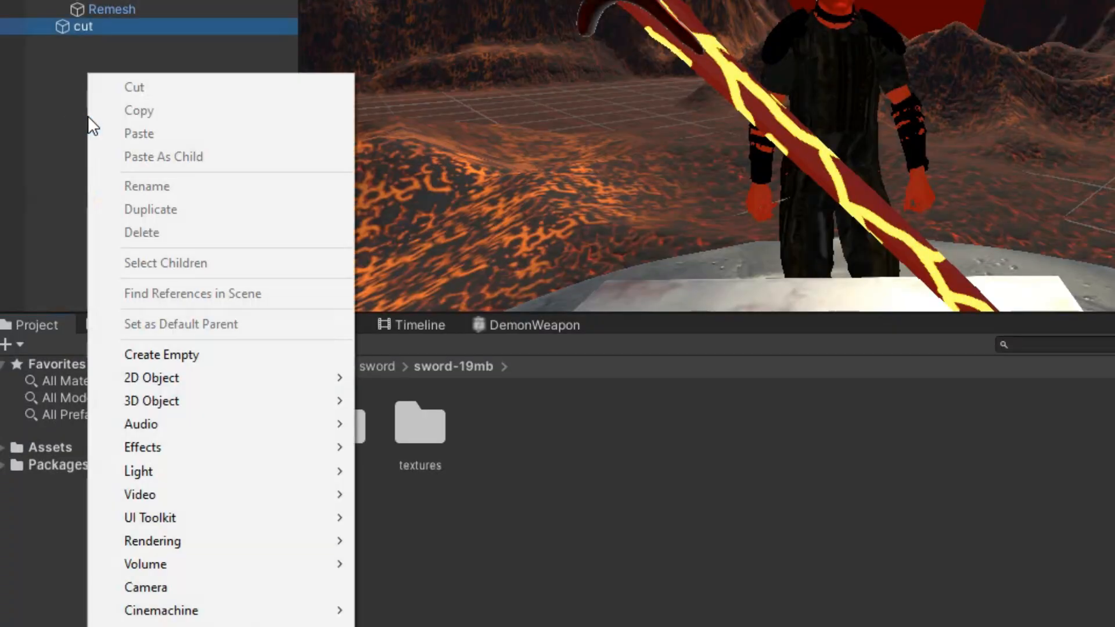
mouse_move(311, 564)
left_click(392, 562)
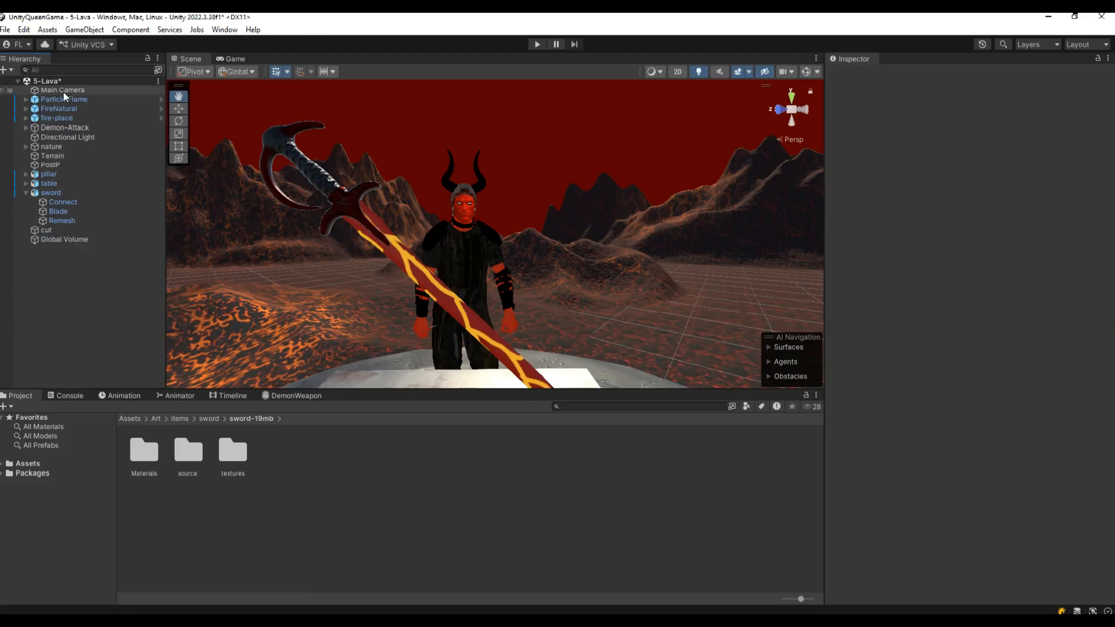
Enable Post Processing on the Main Camera.
left_click(63, 92)
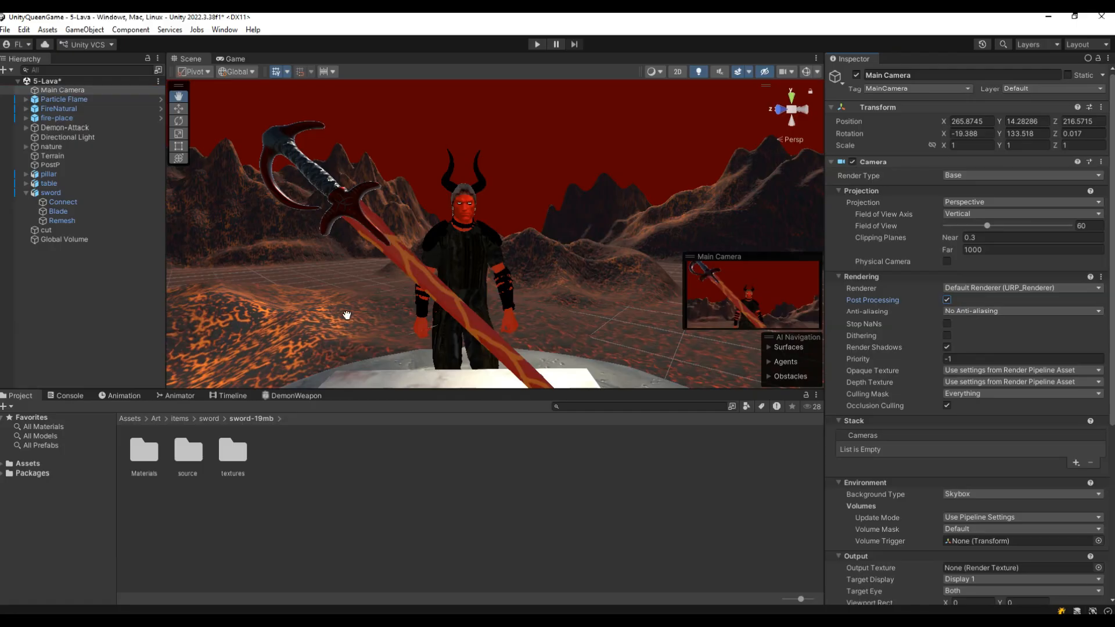
left_click(105, 239)
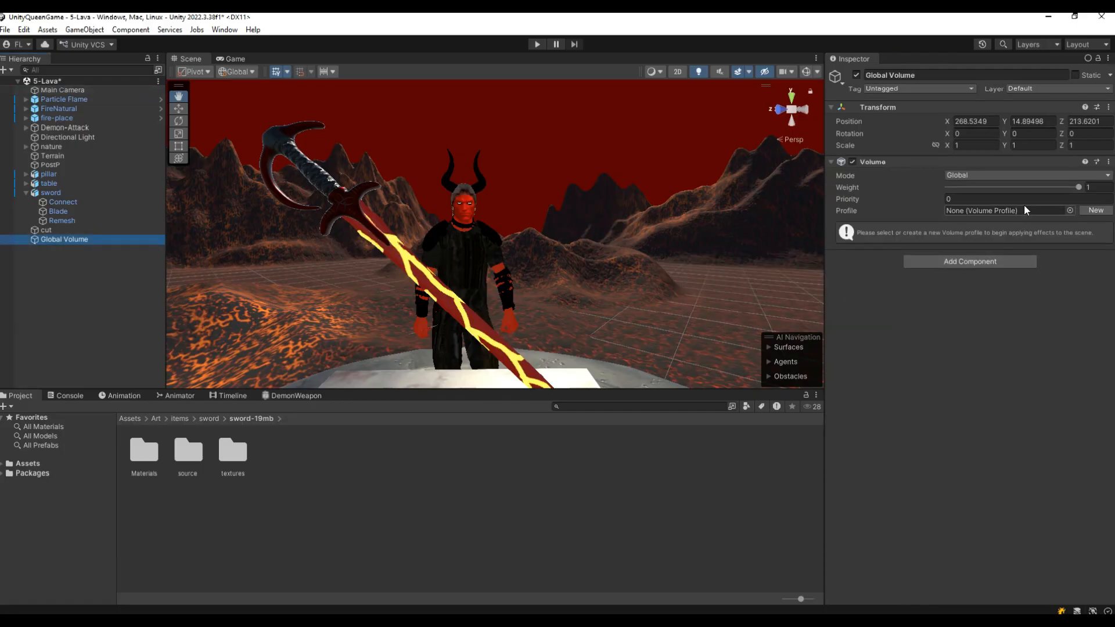
left_click(967, 254)
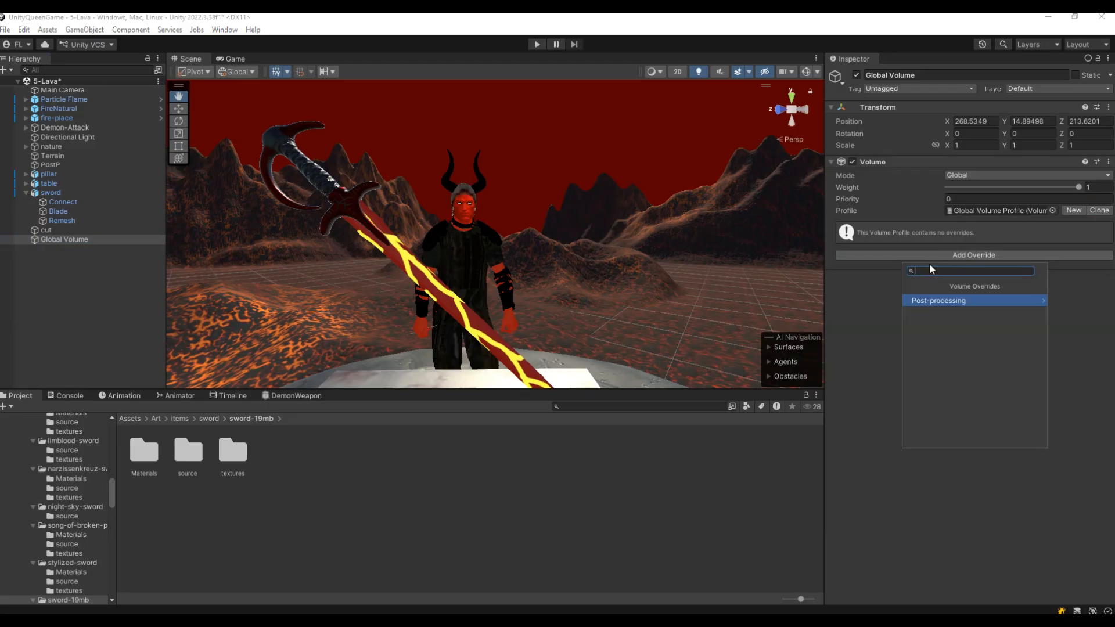
type("bloom")
key("Return")
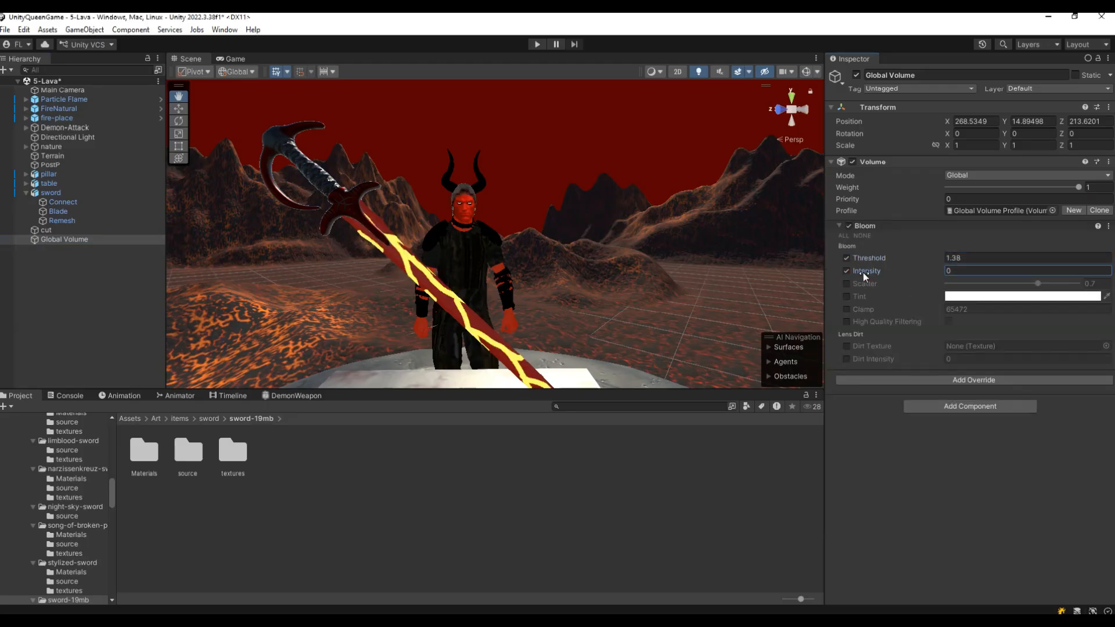
left_click_drag(863, 273, 867, 274)
scroll(581, 304, "down", 3)
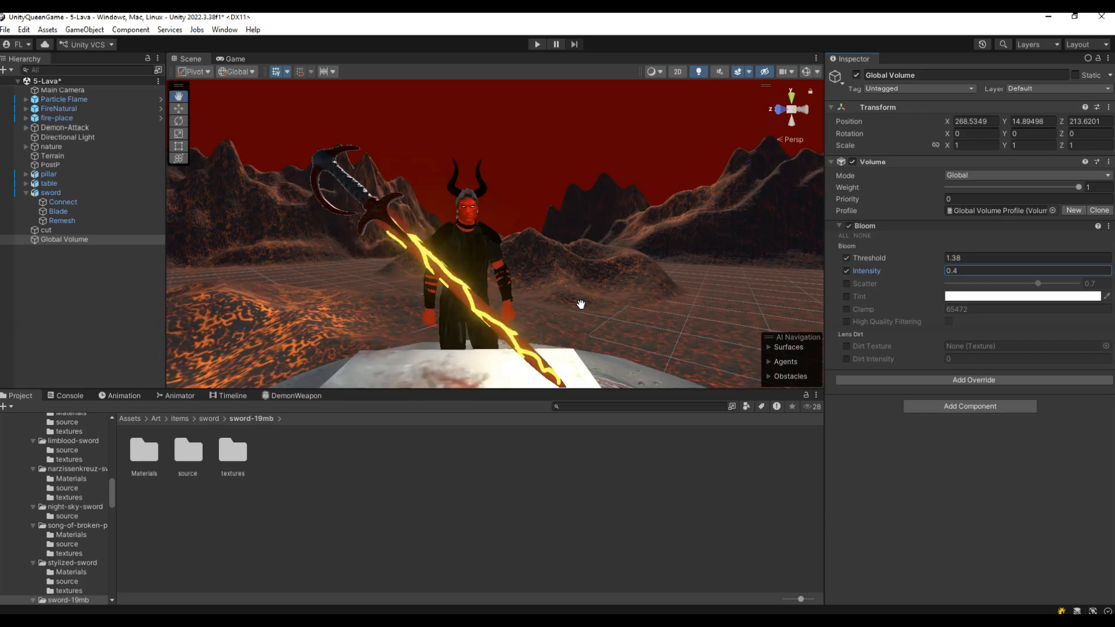
Add a UV node to the DemonWeapon shader graph near the Sample Texture 2D node.
scroll(581, 304, "up", 2)
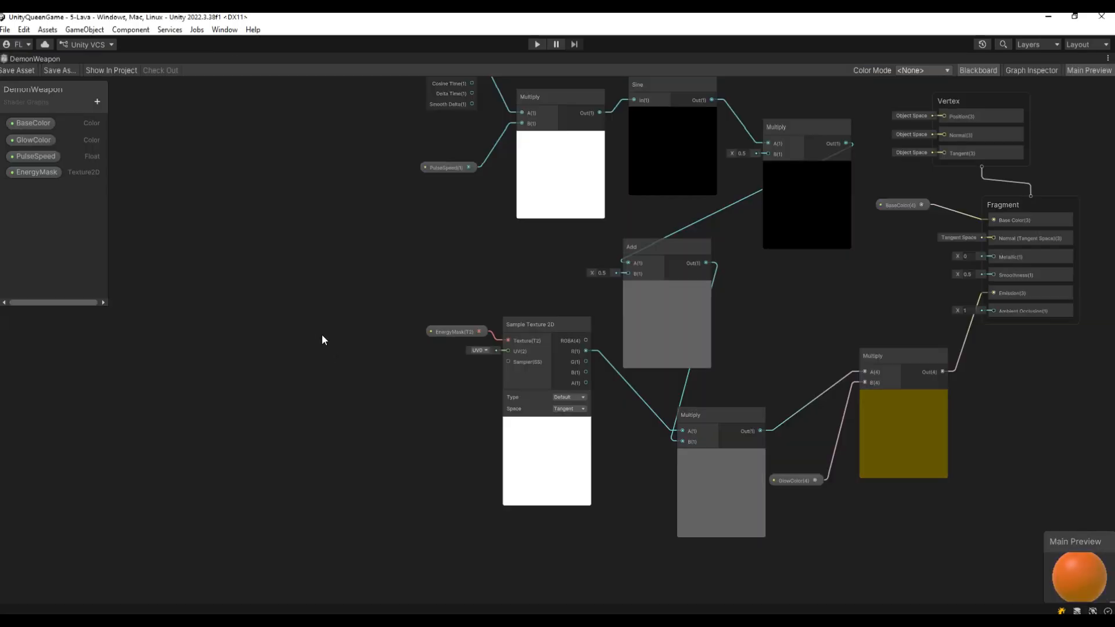
right_click(317, 329)
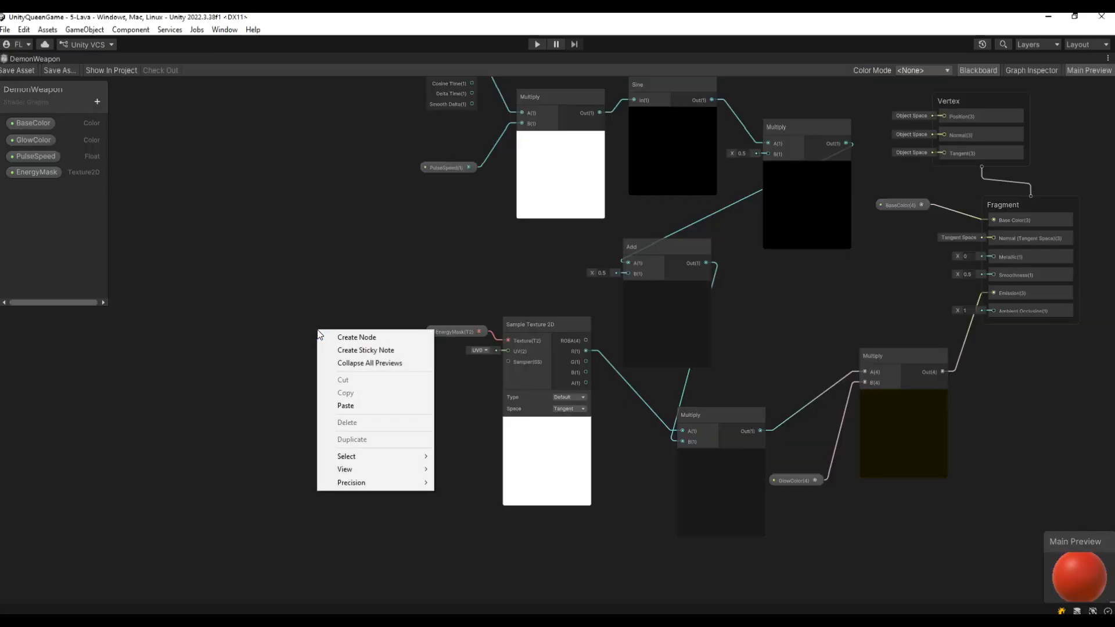
left_click(349, 338)
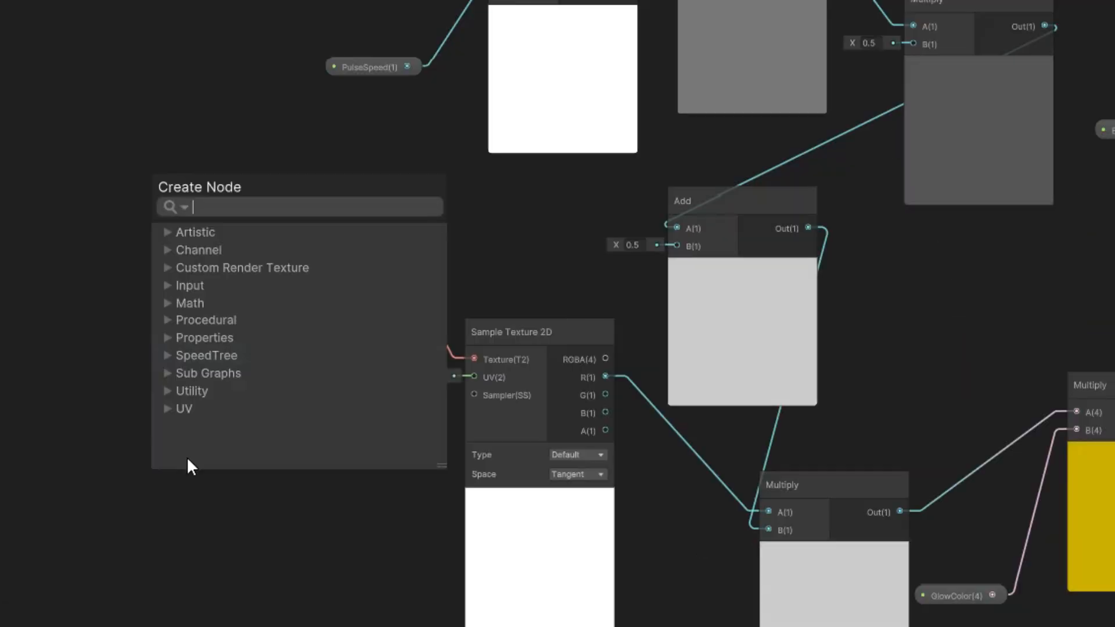
type("uv")
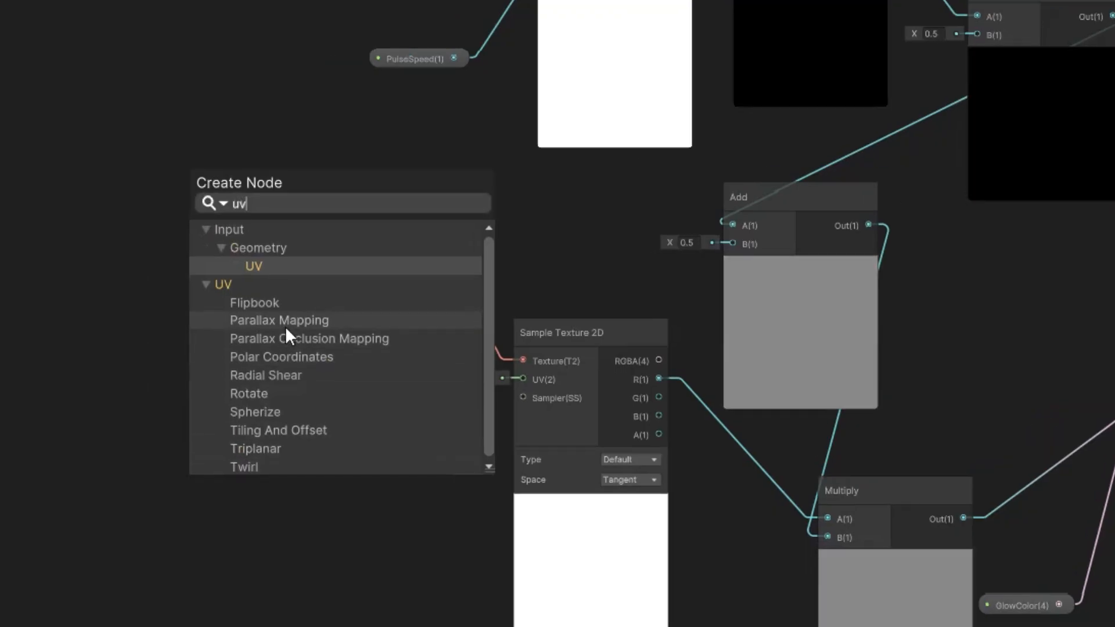
left_click(261, 266)
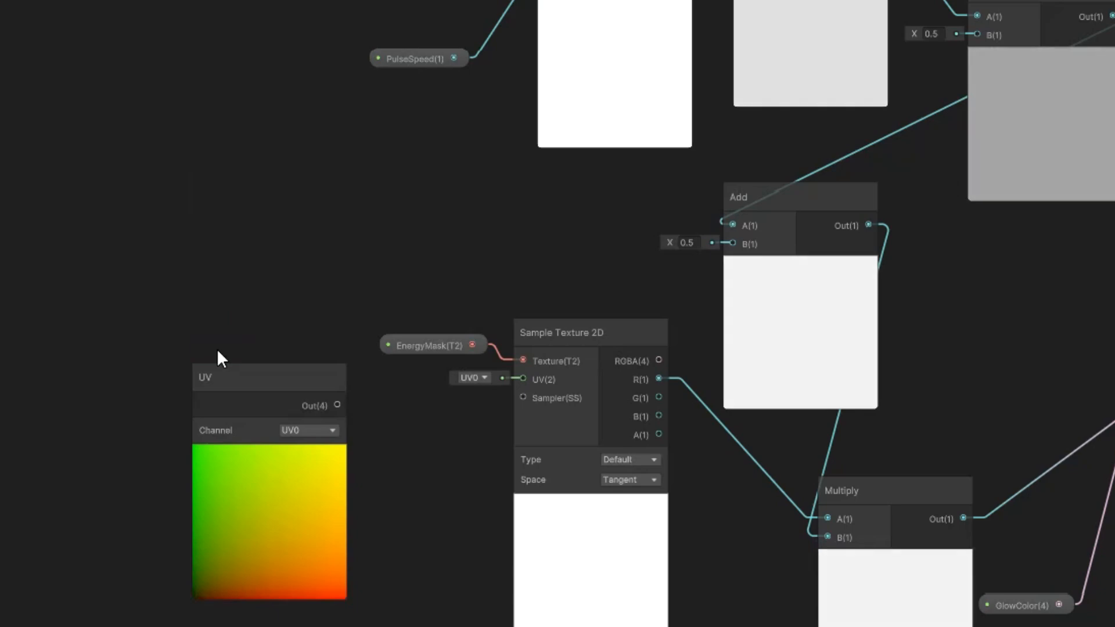
Add a Tiling And Offset node next to the UV node.
right_click(138, 241)
left_click(177, 256)
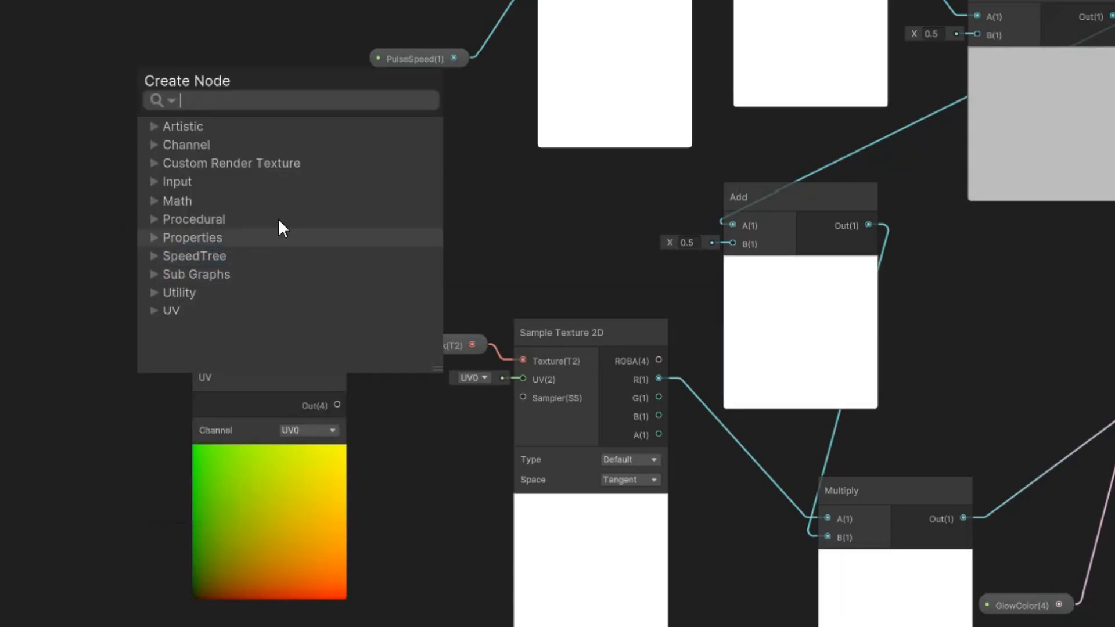
type("til")
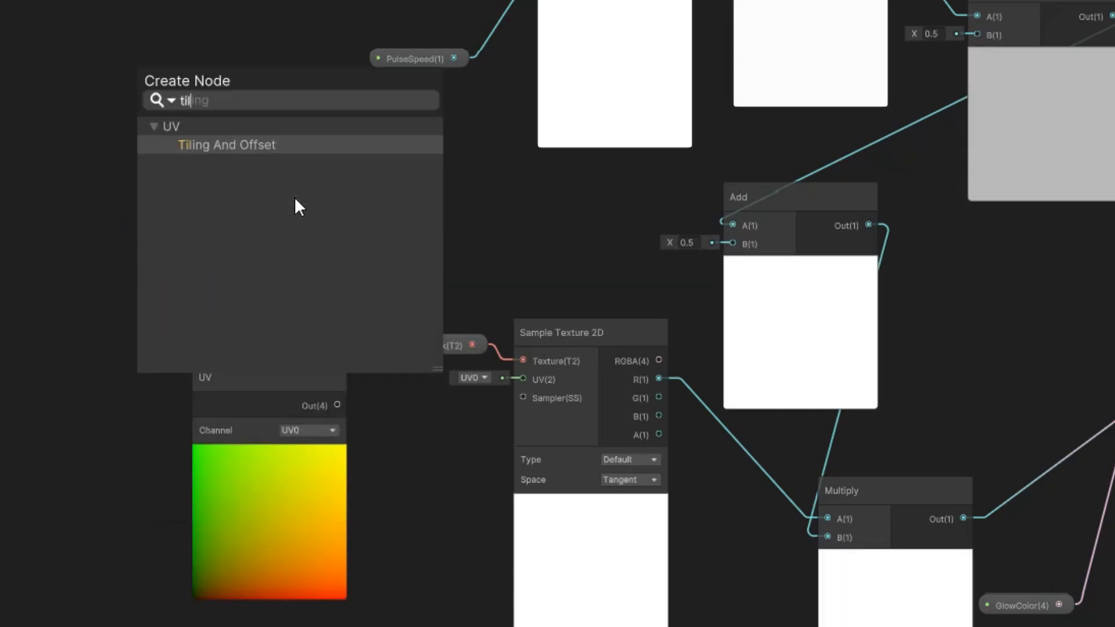
left_click(270, 148)
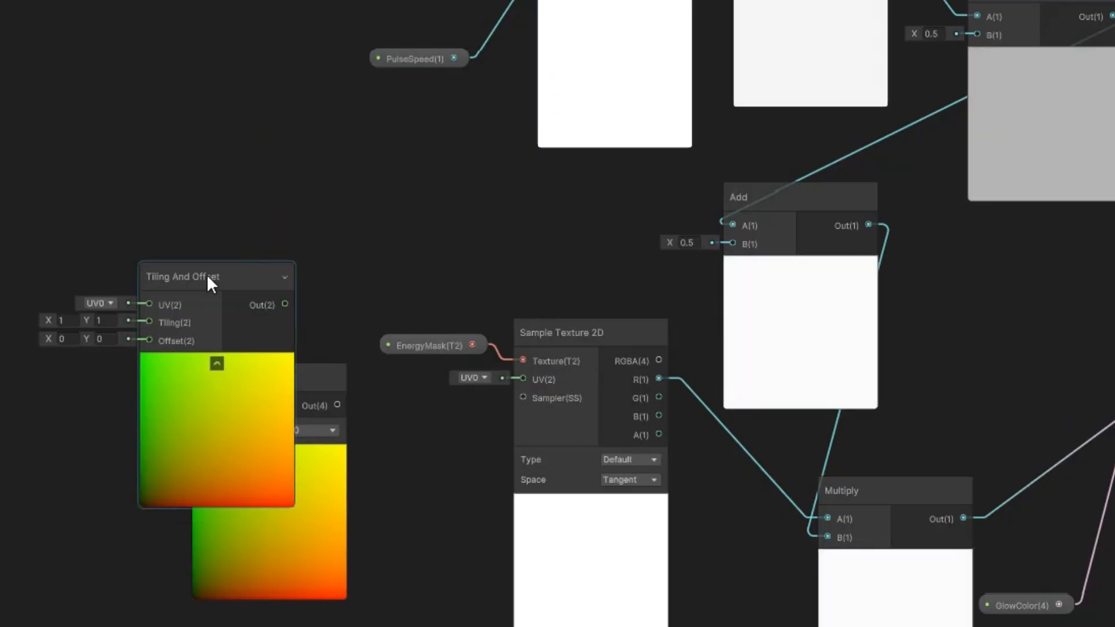
Arrange the UV and Tiling And Offset nodes and connect the UV output to Tiling And Offset's UV input.
left_click_drag(207, 274, 203, 108)
left_click_drag(256, 384, 58, 398)
left_click_drag(204, 127, 225, 165)
left_click_drag(297, 200, 376, 431)
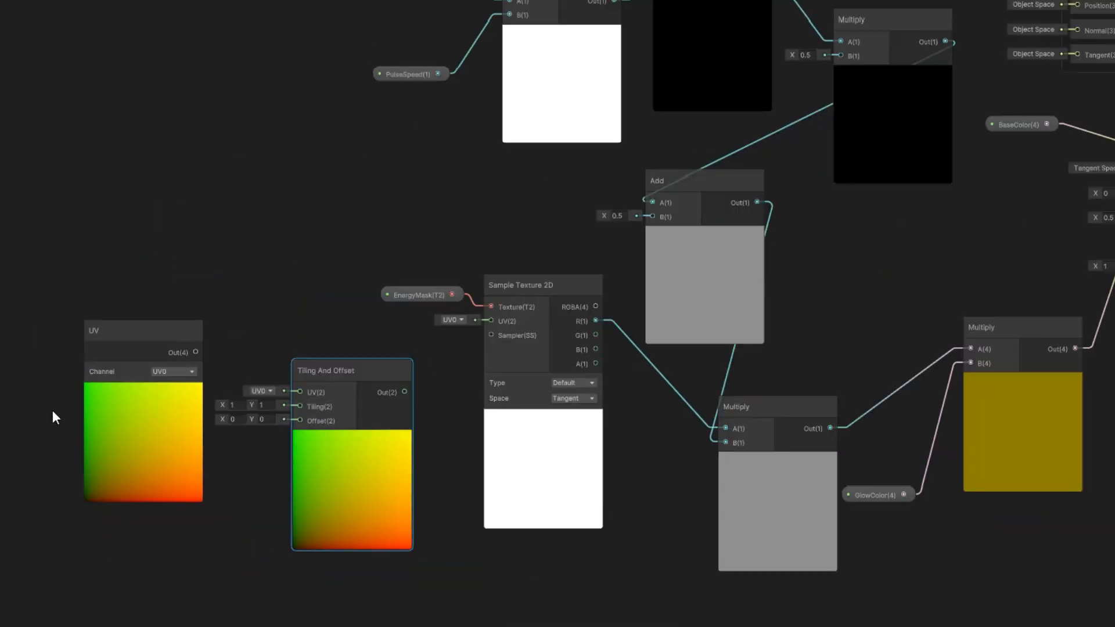
scroll(51, 413, "up", 1)
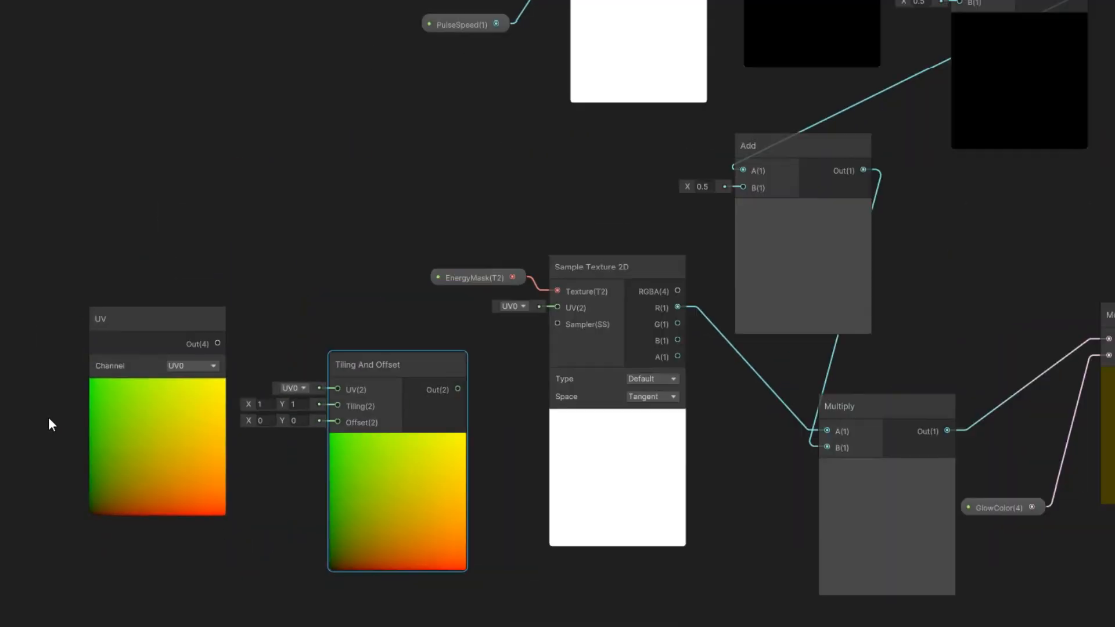
scroll(64, 431, "up", 1)
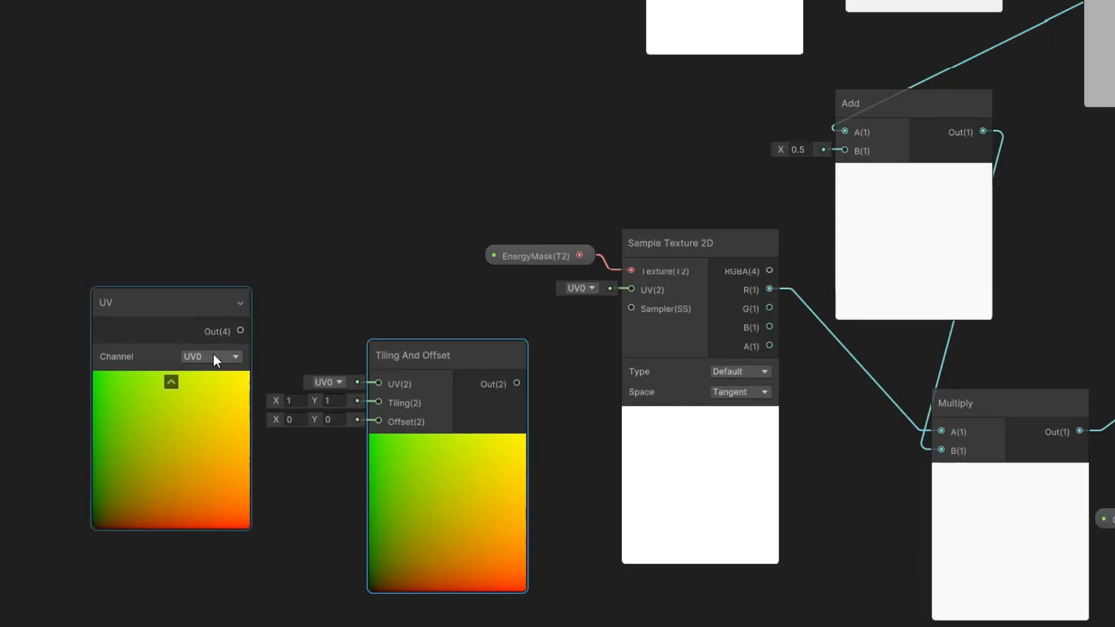
left_click_drag(241, 328, 374, 382)
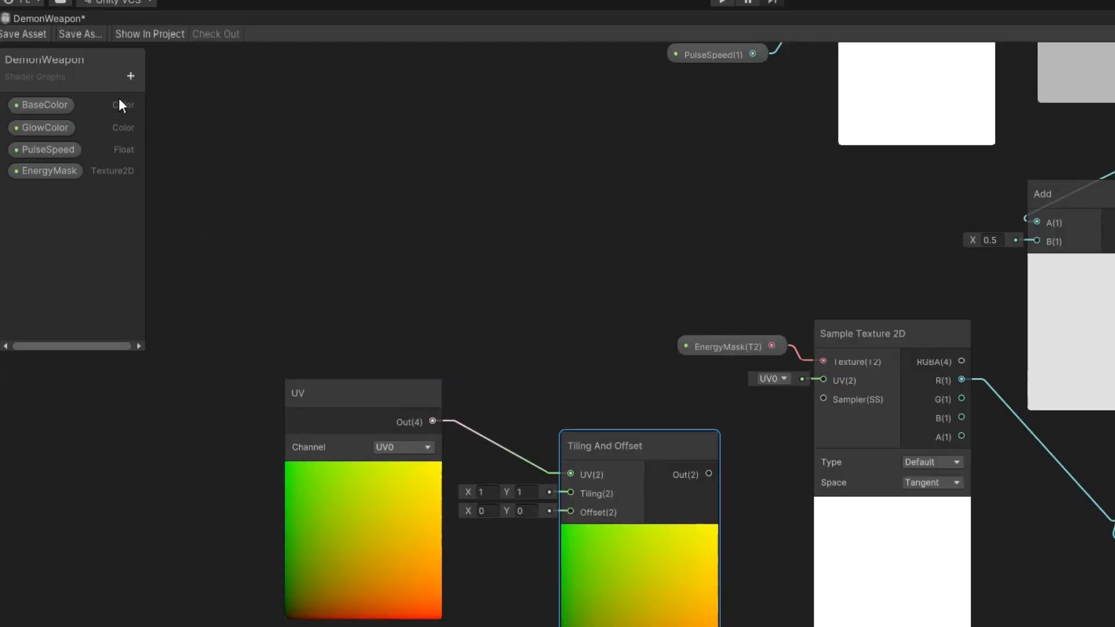
Create a Float property named ScrollSpeed on the blackboard and place its node on the graph.
left_click(130, 76)
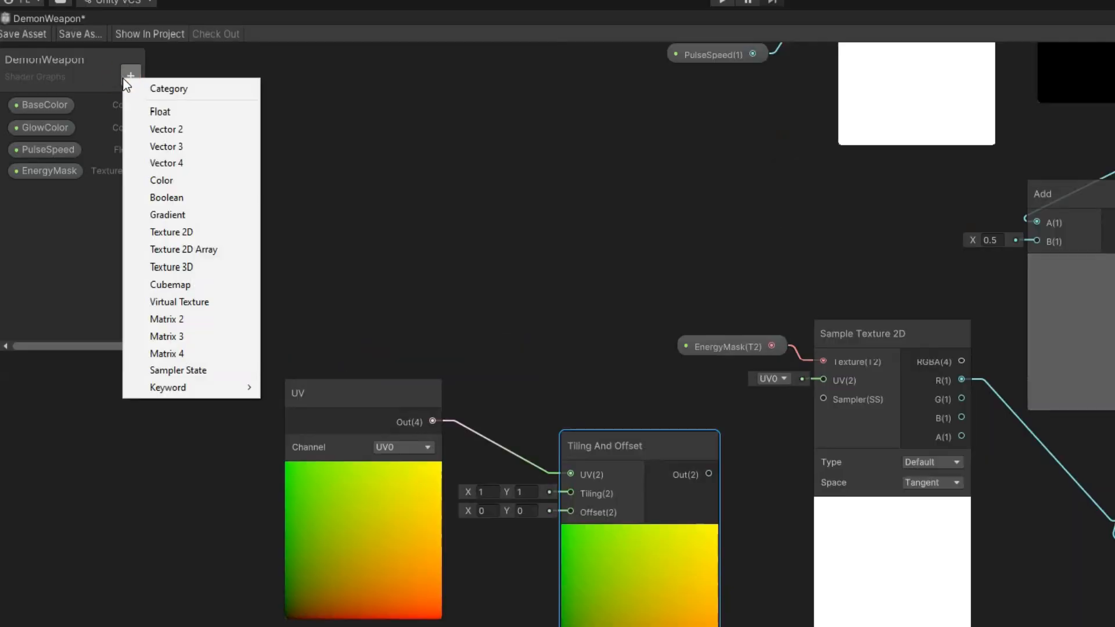
left_click(157, 113)
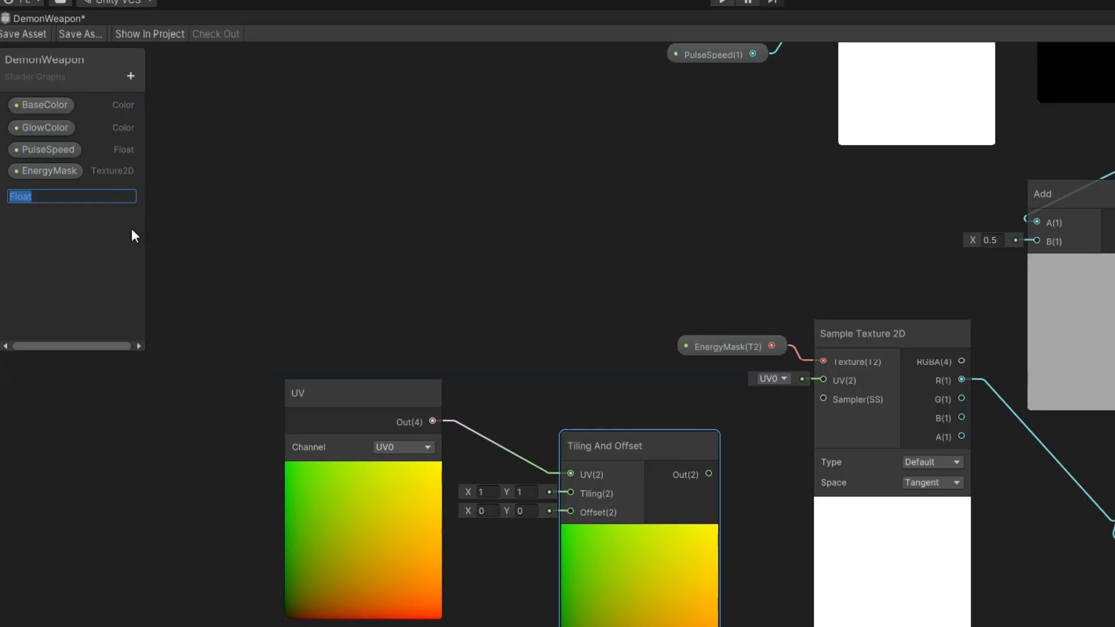
type("ScrollS")
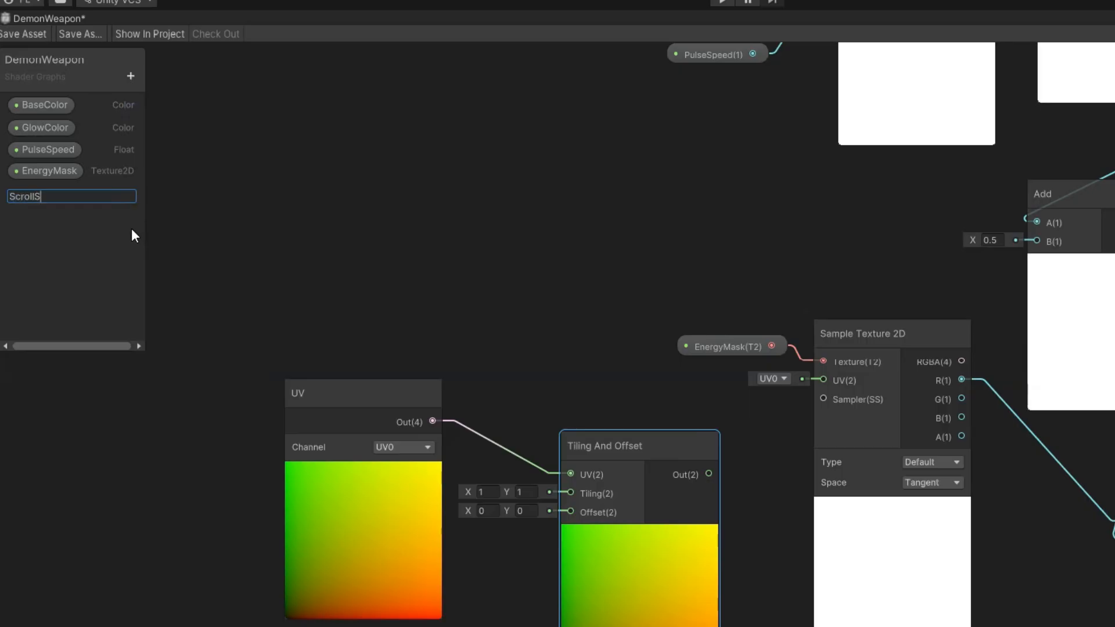
type("peed")
key("Return")
left_click_drag(83, 191, 185, 514)
left_click(1030, 70)
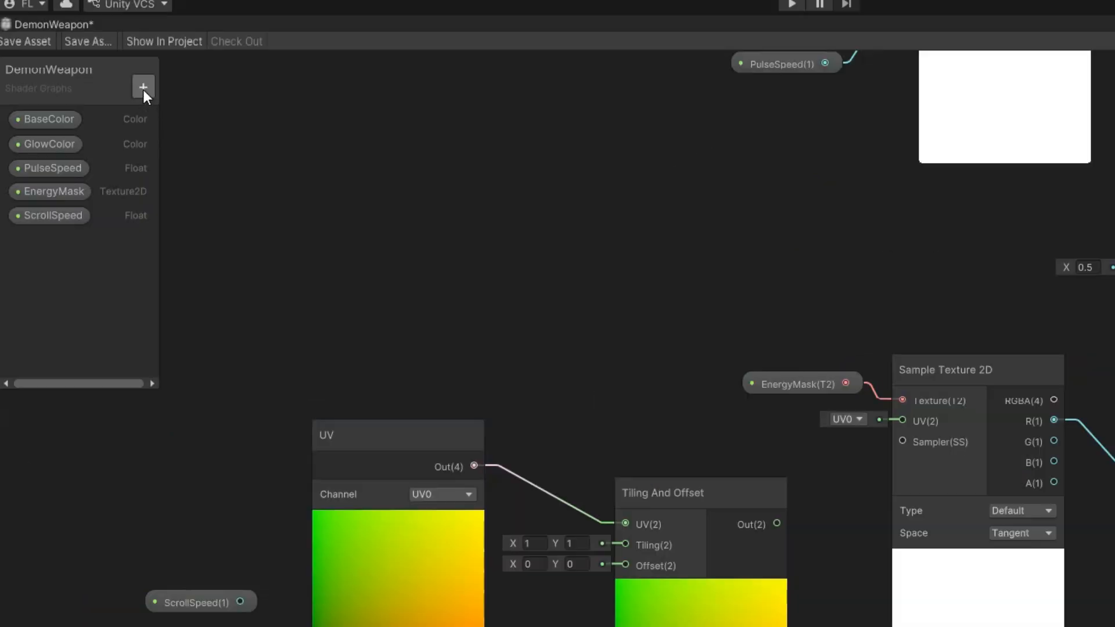
Create a Vector 2 property, entering the name ScrollSpeed, and place its node on the graph.
left_click(143, 90)
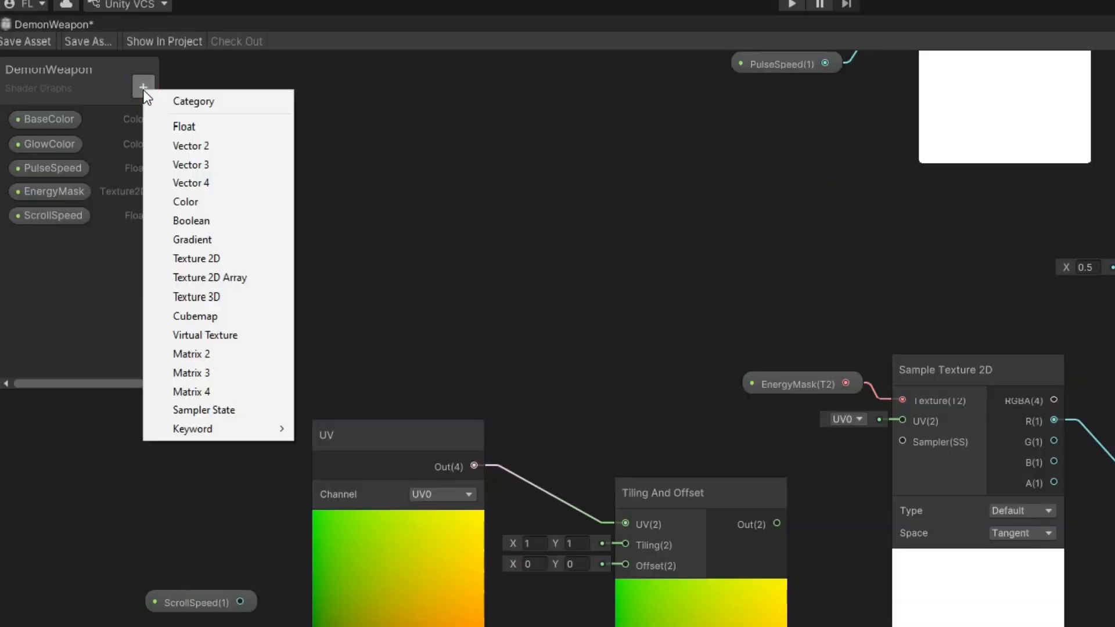
left_click(204, 143)
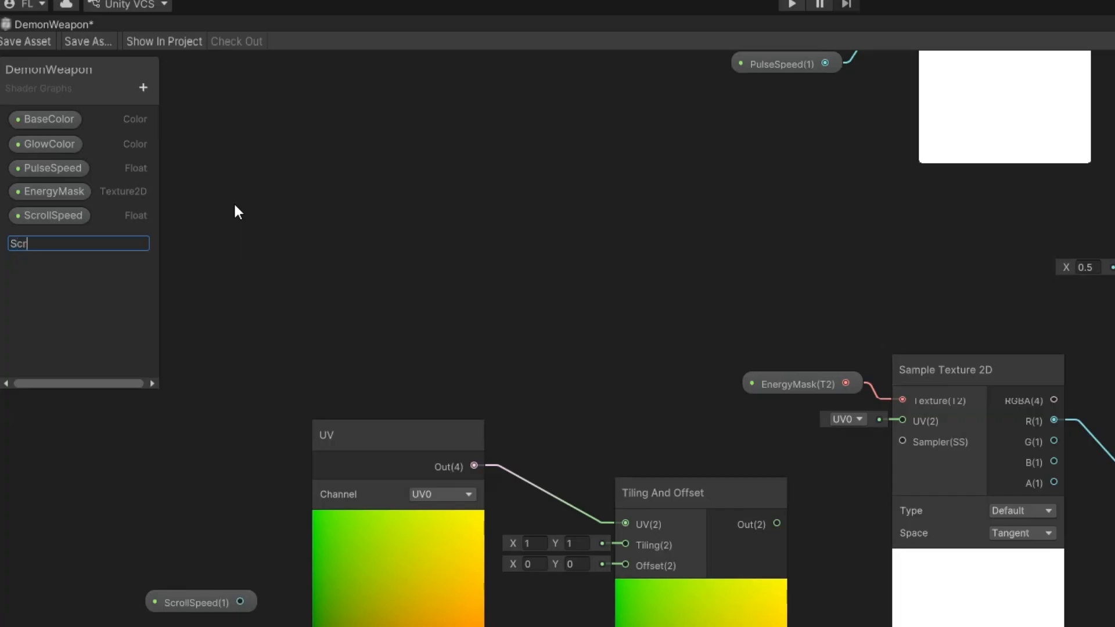
type("ScrollSpeed")
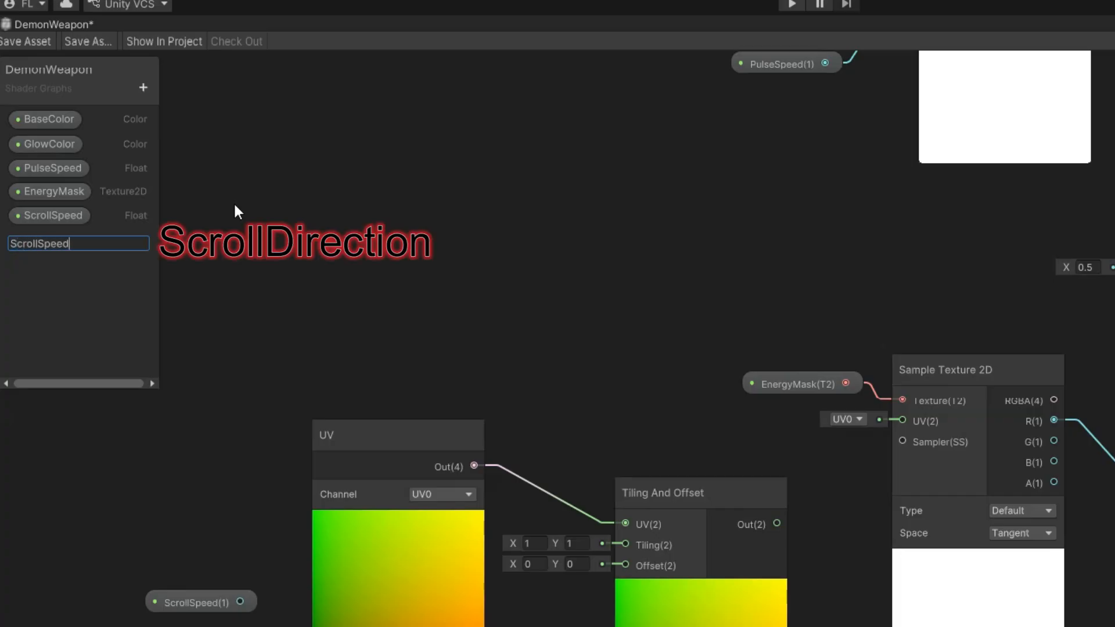
key("Return")
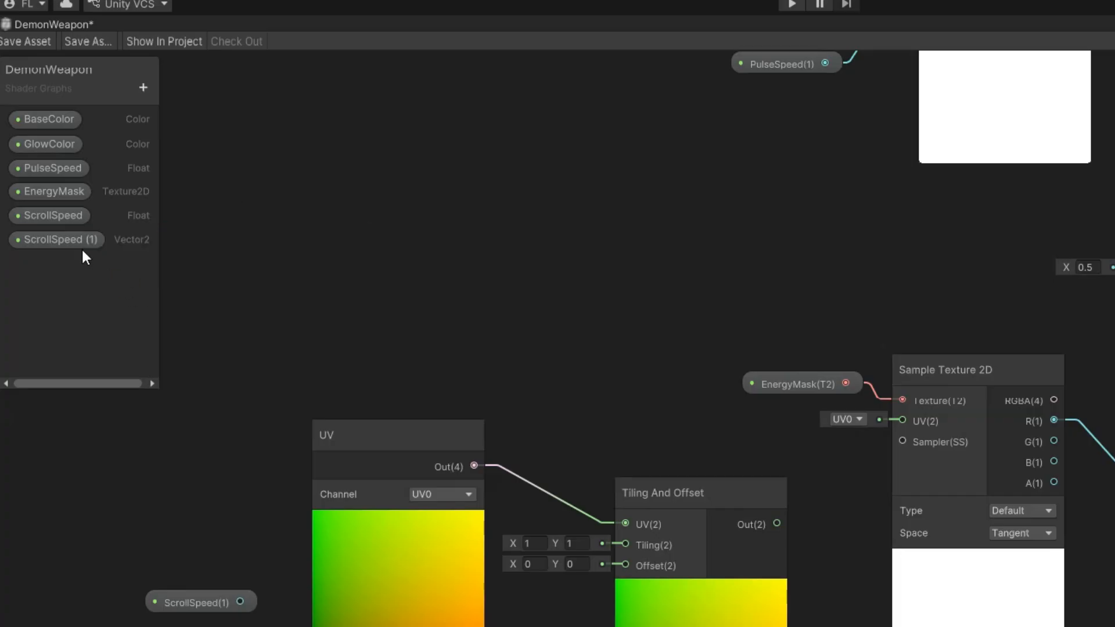
left_click_drag(82, 247, 170, 505)
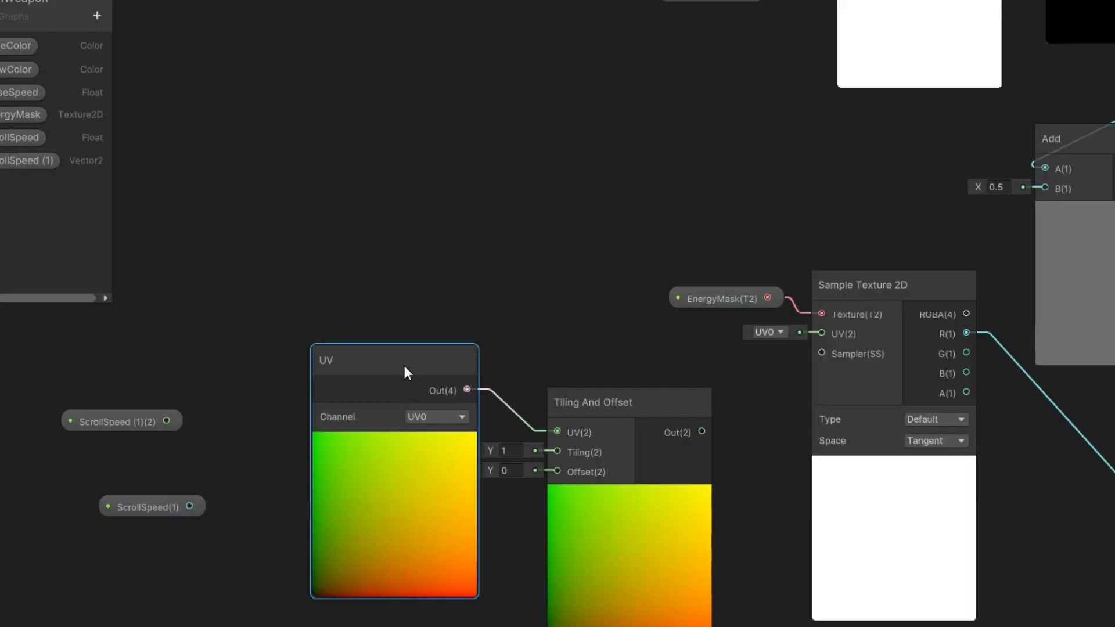
Add a Time node beside the UV node.
left_click_drag(404, 365, 405, 369)
right_click(259, 281)
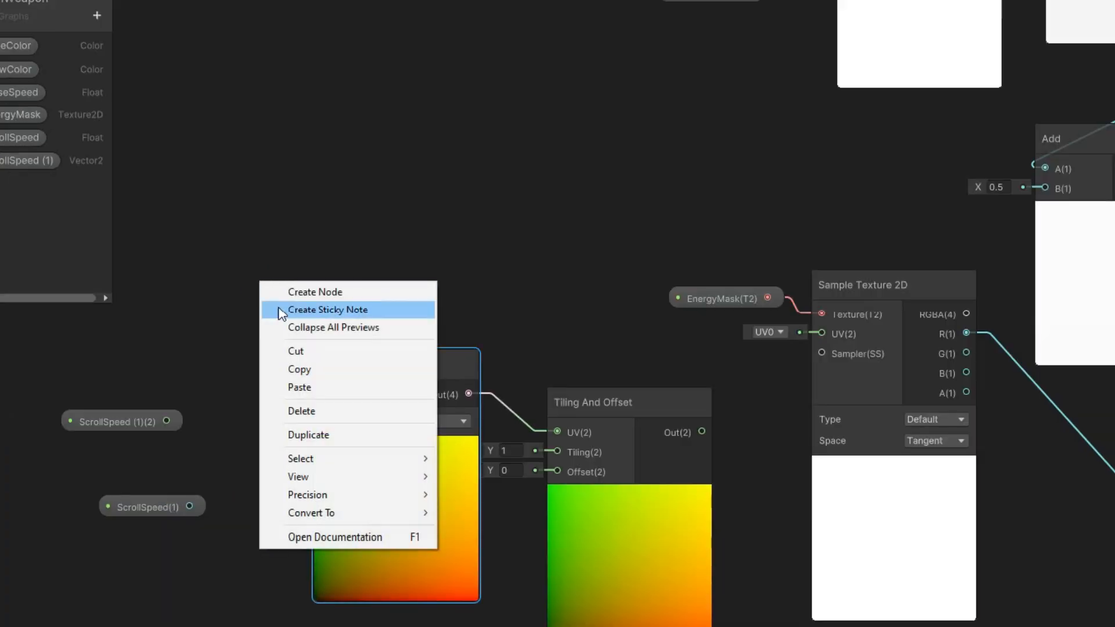
left_click(313, 292)
type("time")
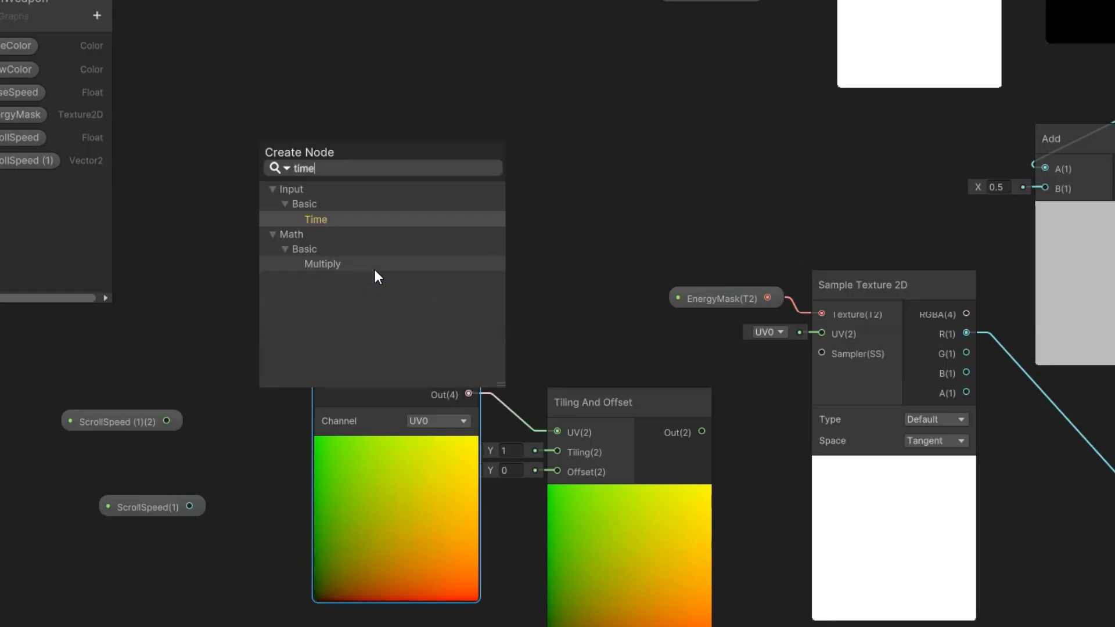
left_click(338, 219)
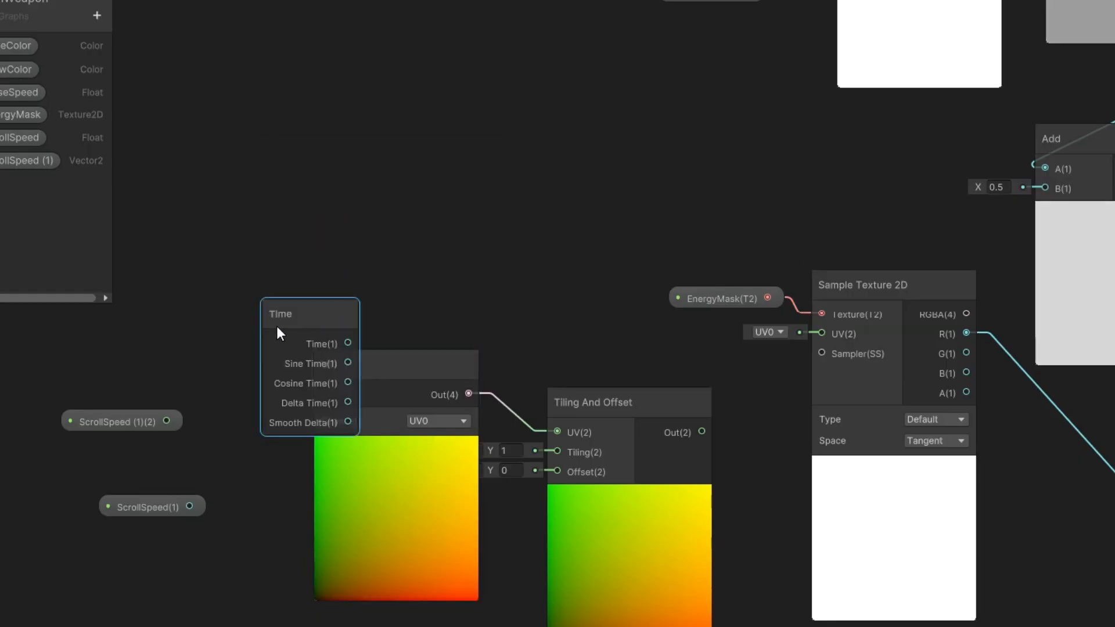
left_click_drag(276, 325, 228, 263)
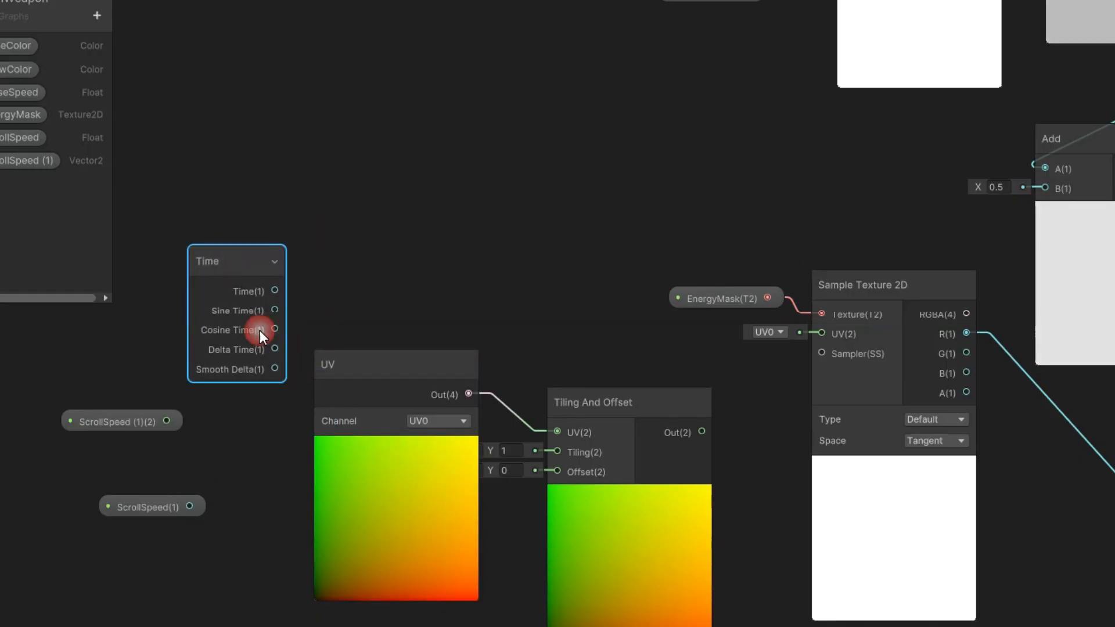
Add a Multiply node and move it above the Time node.
right_click(225, 431)
left_click(240, 445)
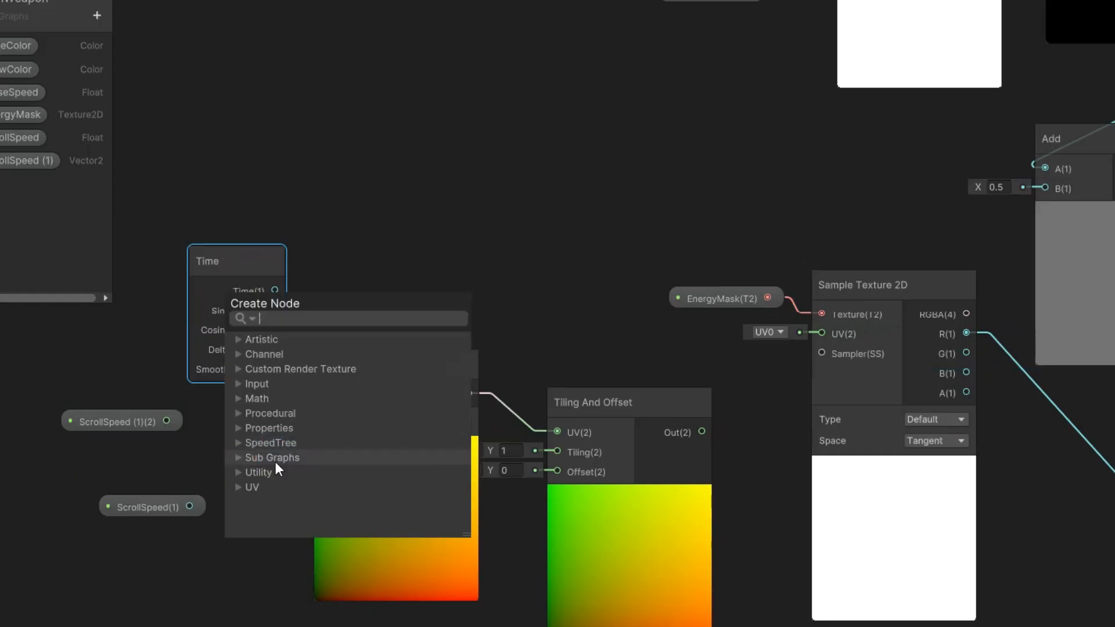
type("mul")
left_click(290, 414)
left_click_drag(273, 462, 349, 80)
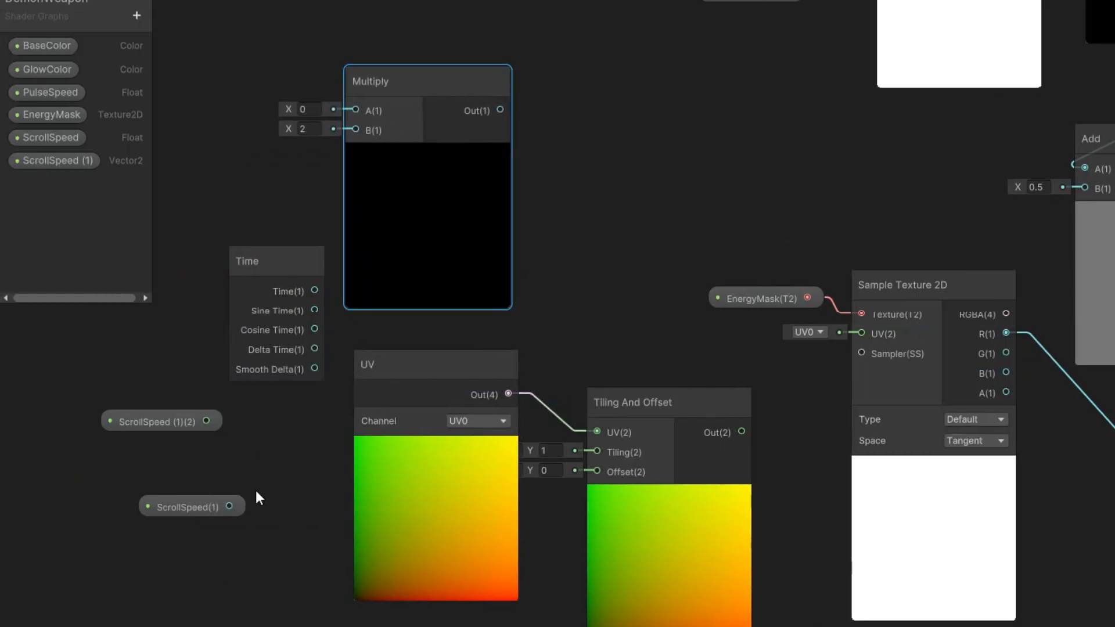
Rename the Vector 2 property to ScrollDirection.
left_click(20, 161)
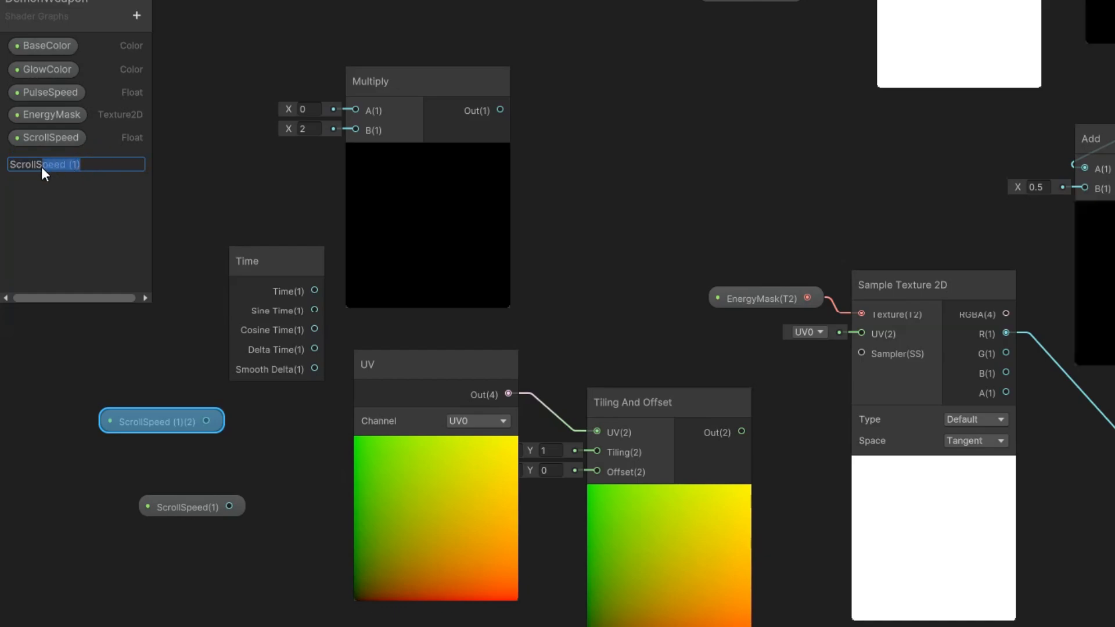
type("ScrollDirection")
key("Return")
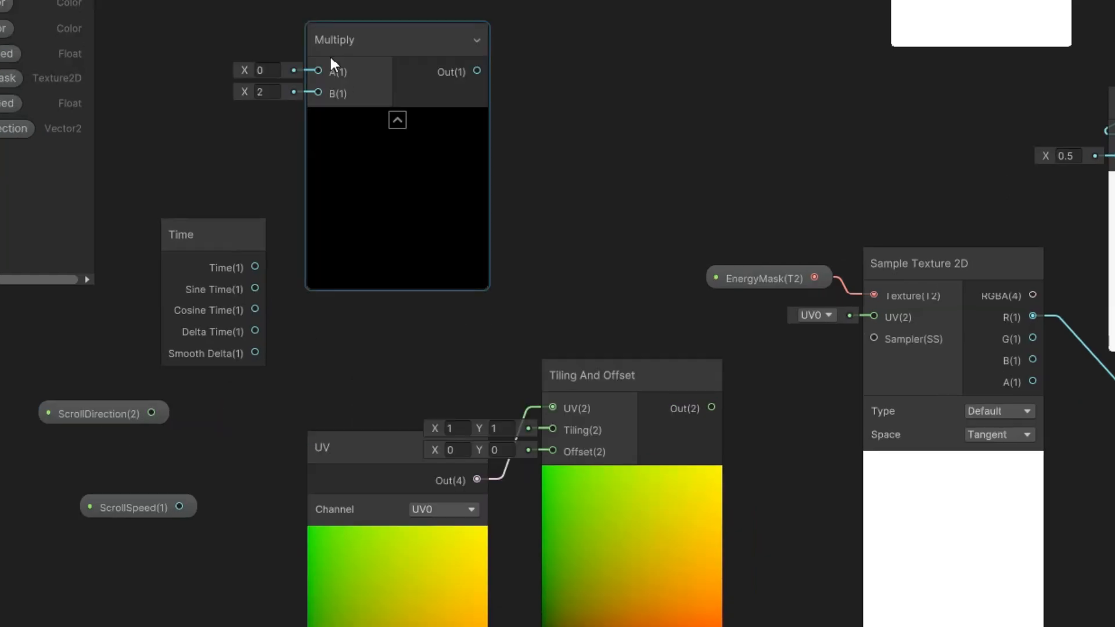
Feed Time's Time output into the Multiply node's A input and ScrollSpeed into its B input.
left_click_drag(330, 54, 389, 83)
left_click_drag(255, 266, 365, 120)
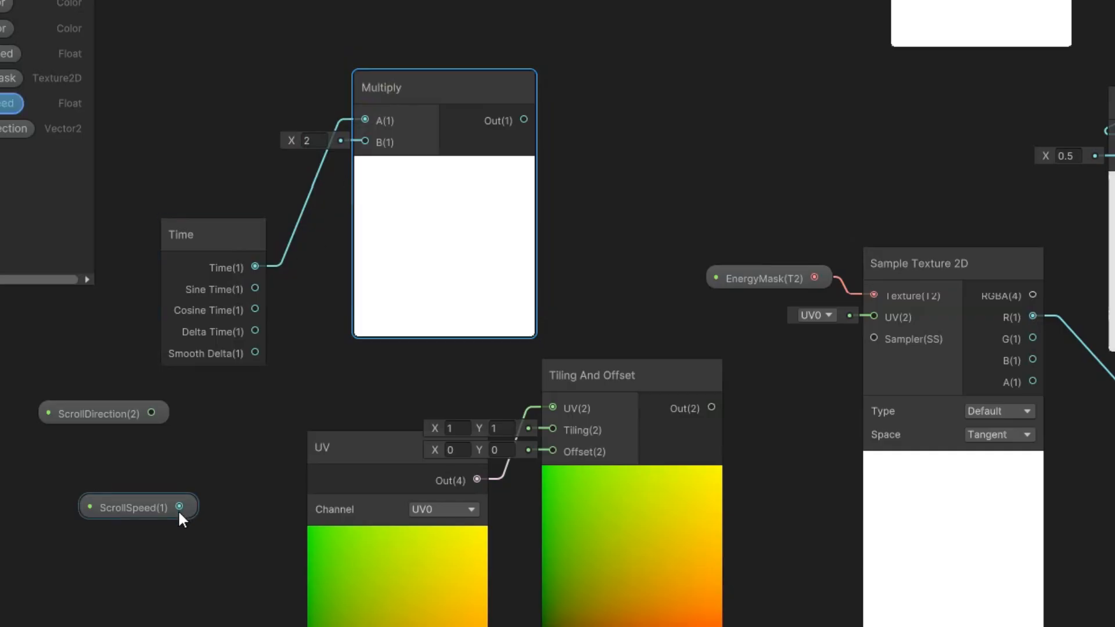
left_click_drag(179, 507, 365, 141)
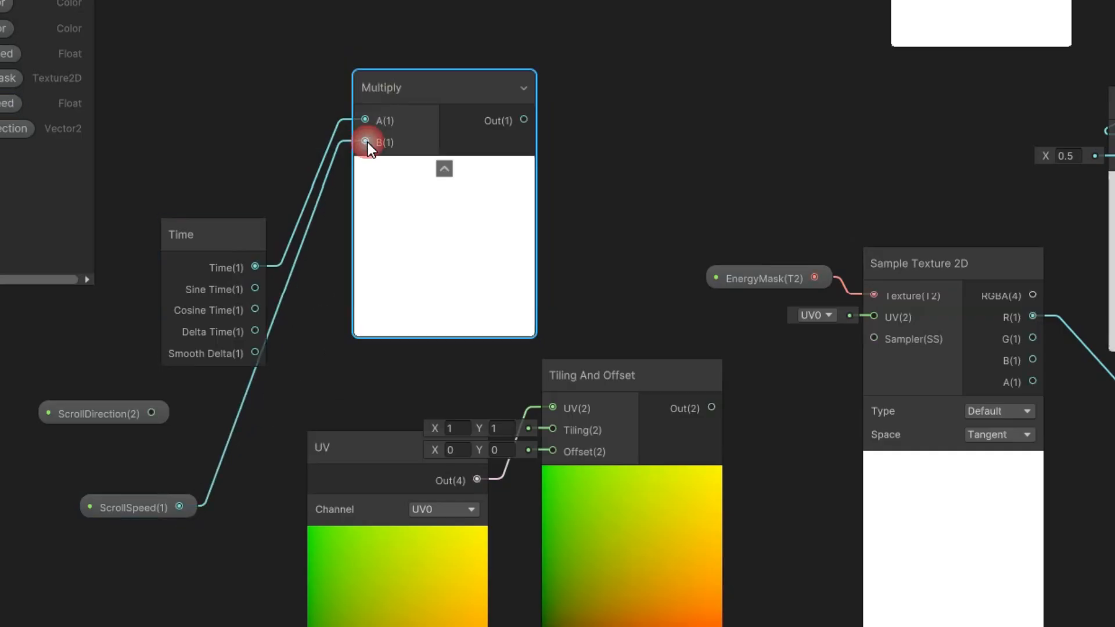
Rearrange the Time and ScrollSpeed nodes and add a second Multiply node below them.
left_click_drag(236, 238, 195, 110)
left_click_drag(139, 506, 166, 292)
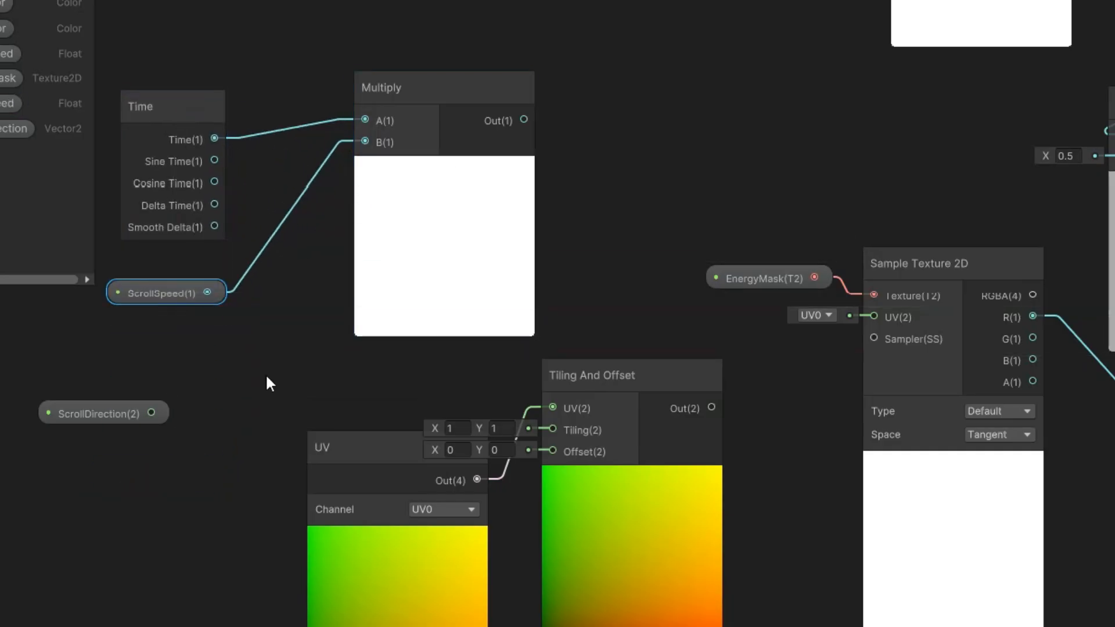
right_click(171, 480)
left_click(299, 201)
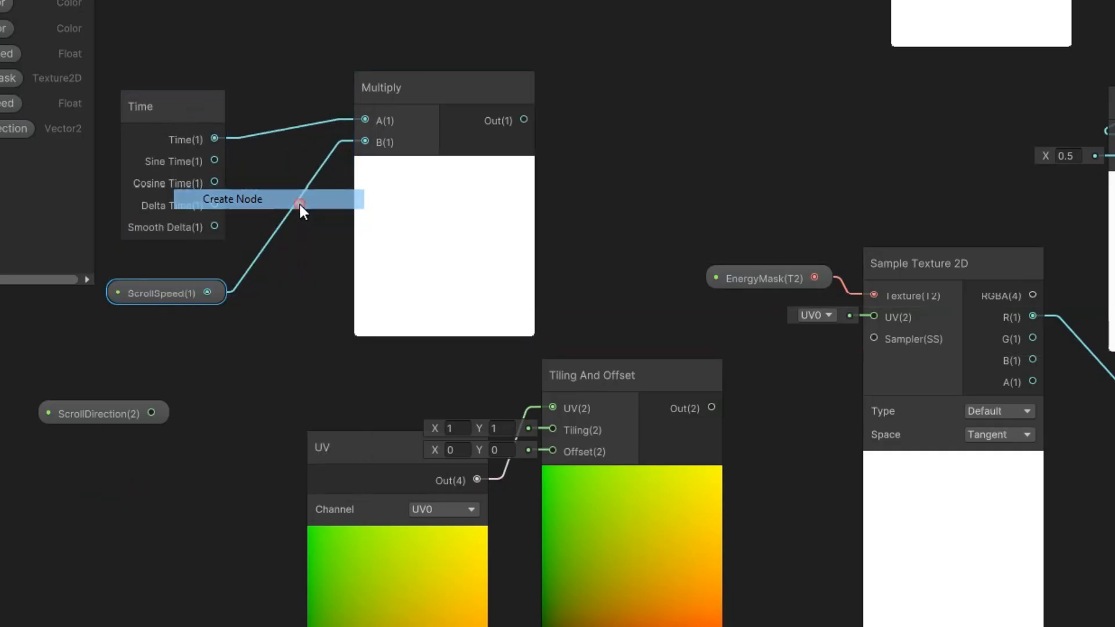
type("mu")
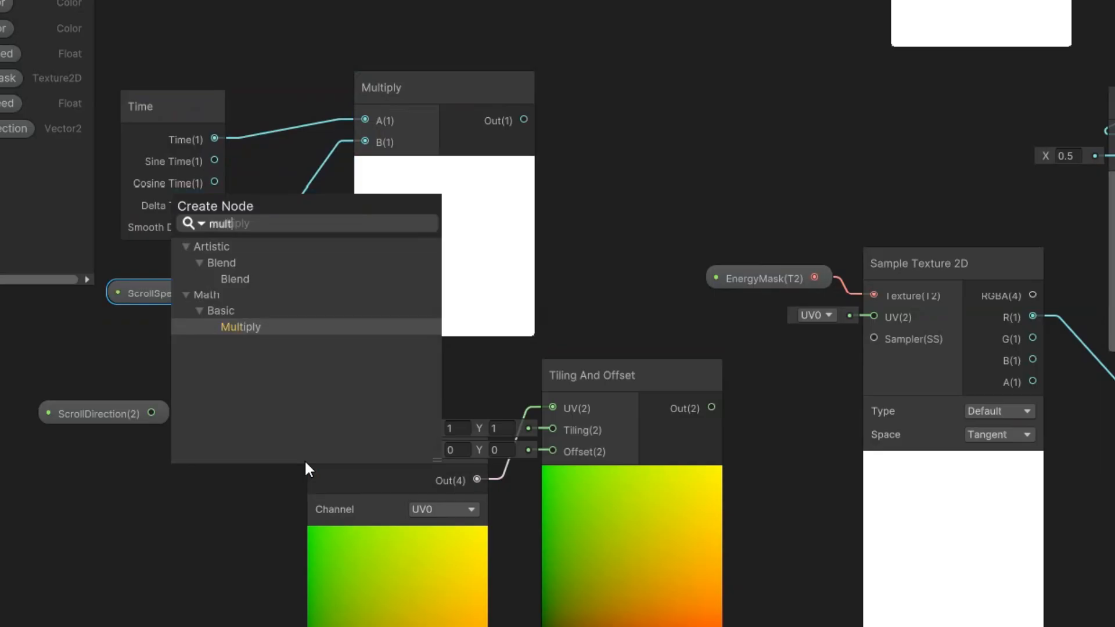
type("lt")
left_click(260, 328)
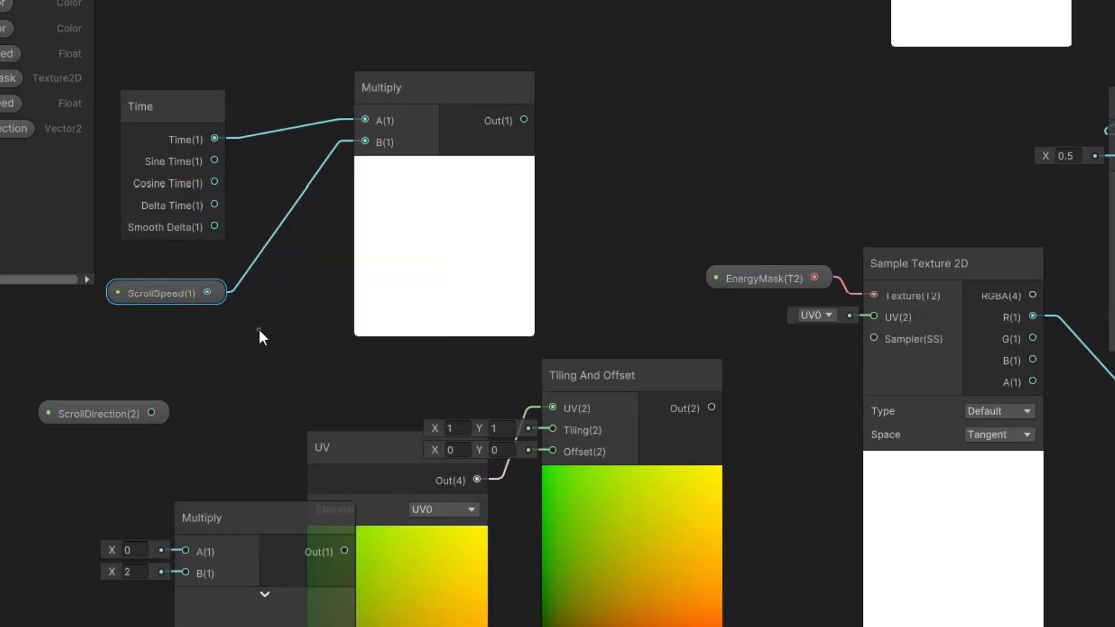
left_click_drag(249, 514, 137, 485)
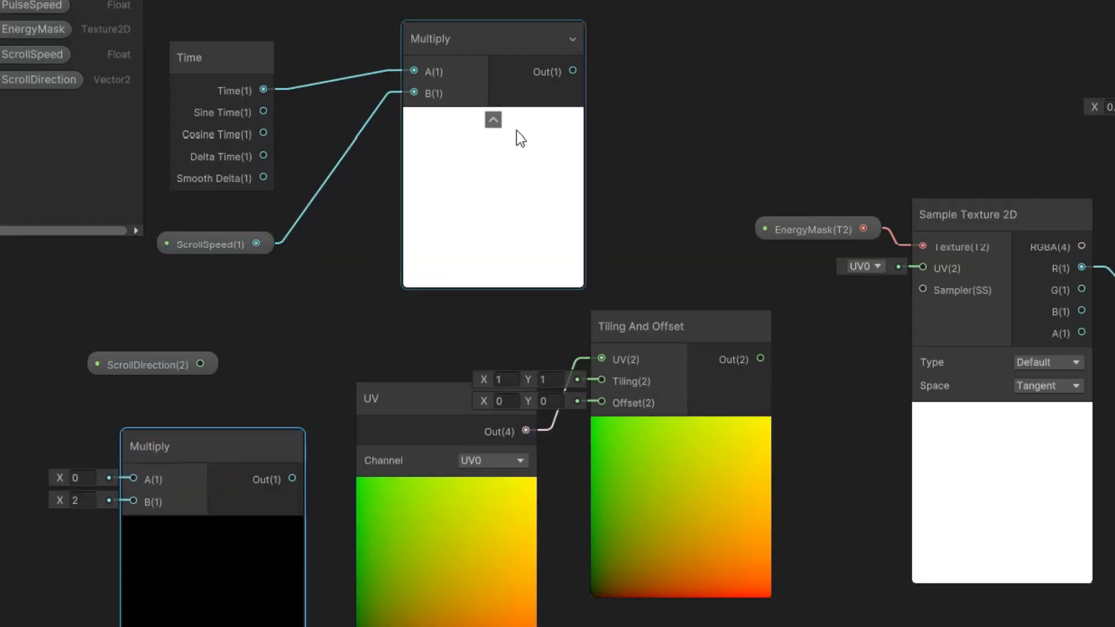
Feed the first Multiply's output into the second Multiply's A input and ScrollDirection into its B input.
left_click_drag(573, 71, 120, 479)
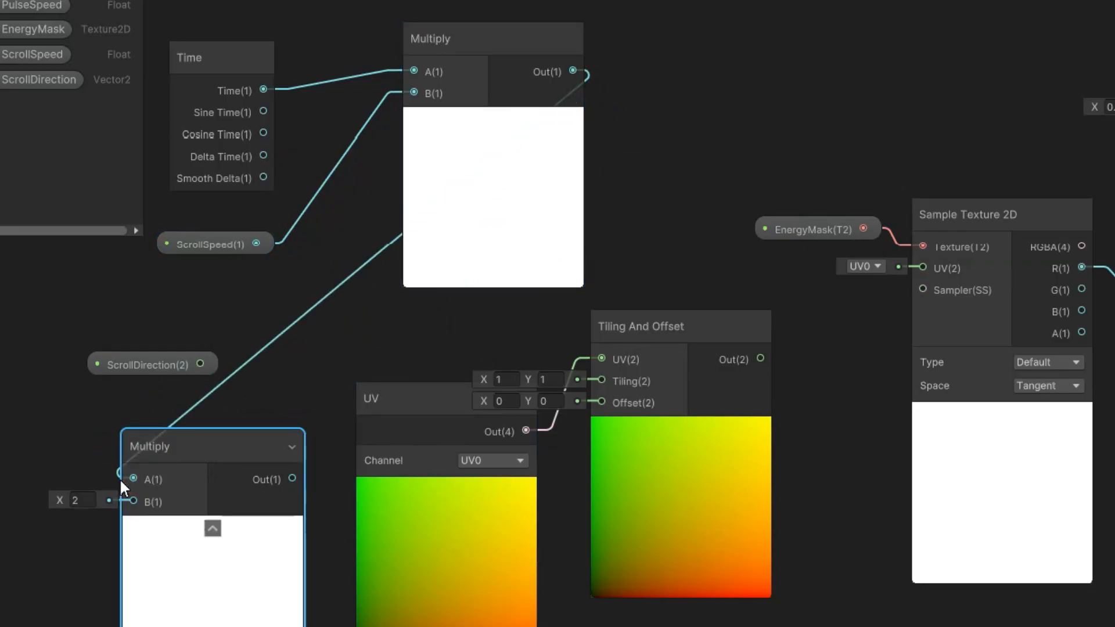
left_click_drag(200, 364, 124, 503)
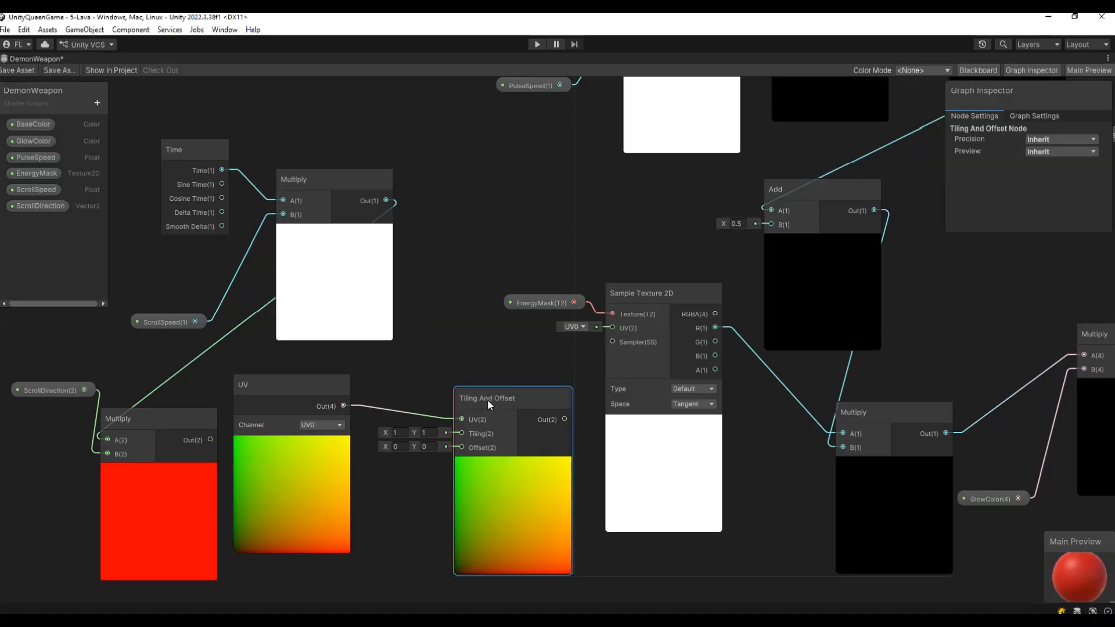
Connect the second Multiply's output to Tiling And Offset's Offset, its output to Sample Texture 2D's UV, and save the graph.
mouse_move(487, 399)
left_mouse_down()
mouse_move(471, 382)
mouse_move(492, 381)
left_mouse_up()
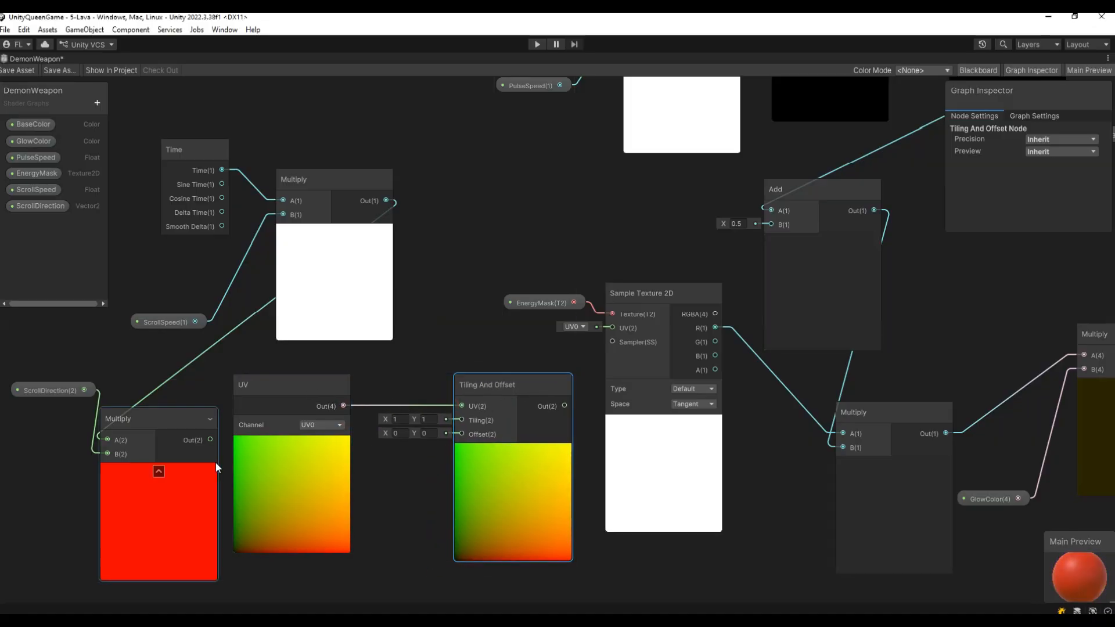
left_click_drag(210, 439, 462, 436)
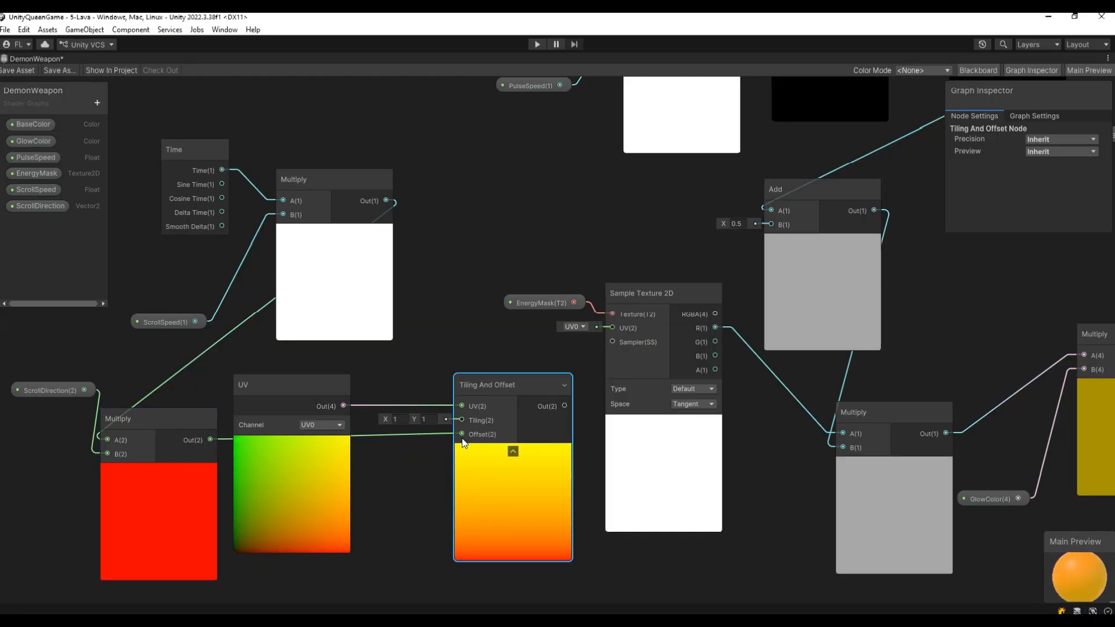
left_click_drag(563, 406, 610, 326)
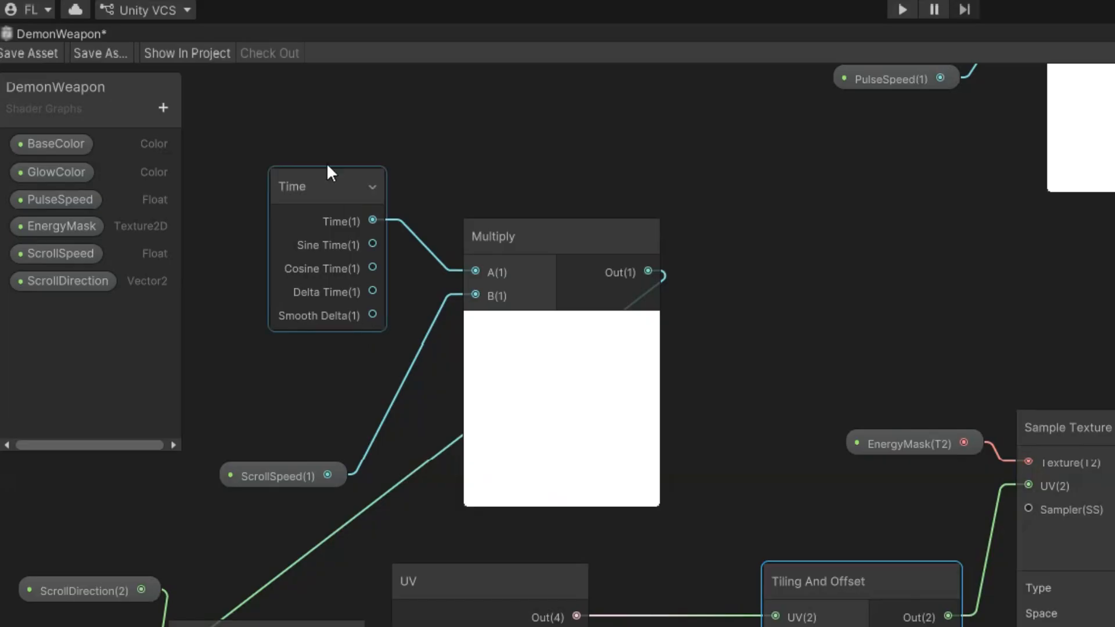
key("ctrl+s")
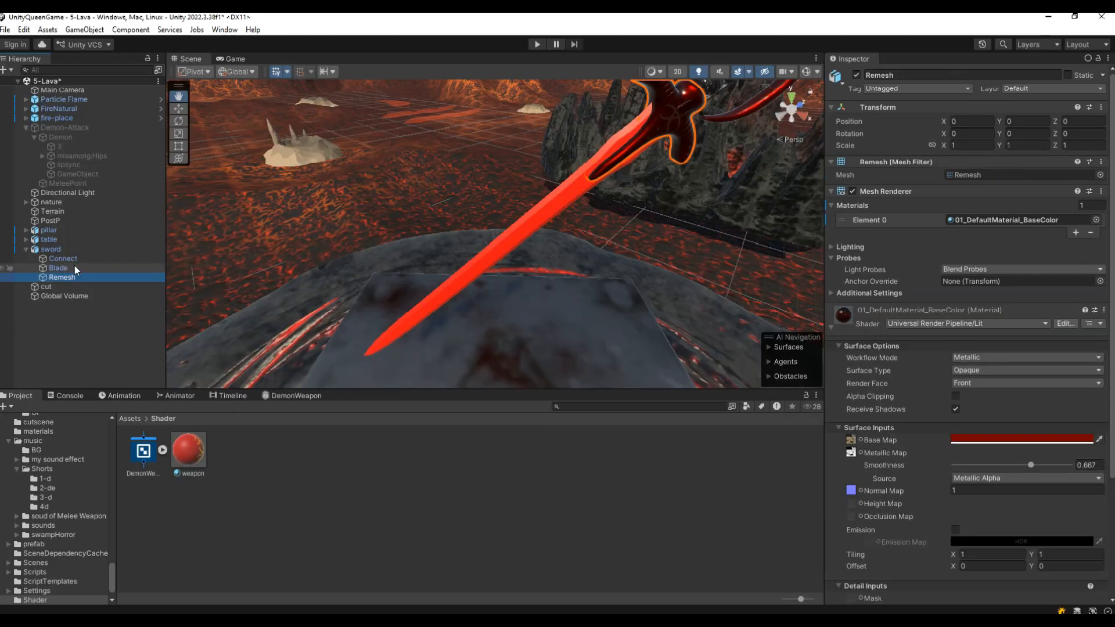
On the weapon material, set ScrollDirection to X 0, Y 1 and ScrollSpeed to 5.
left_click(59, 268)
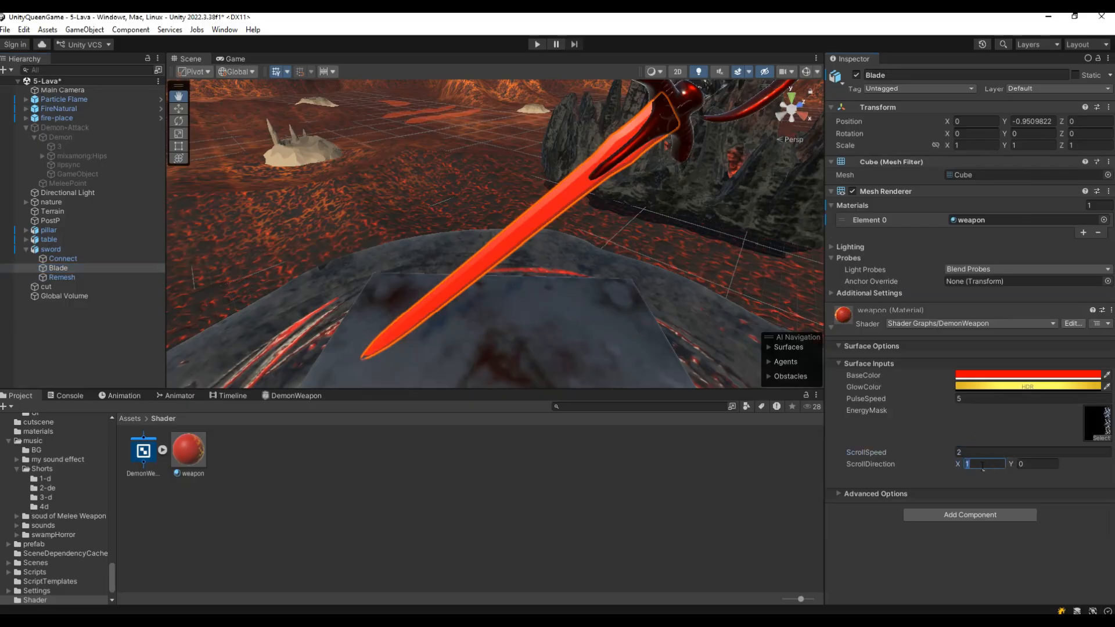
type("01")
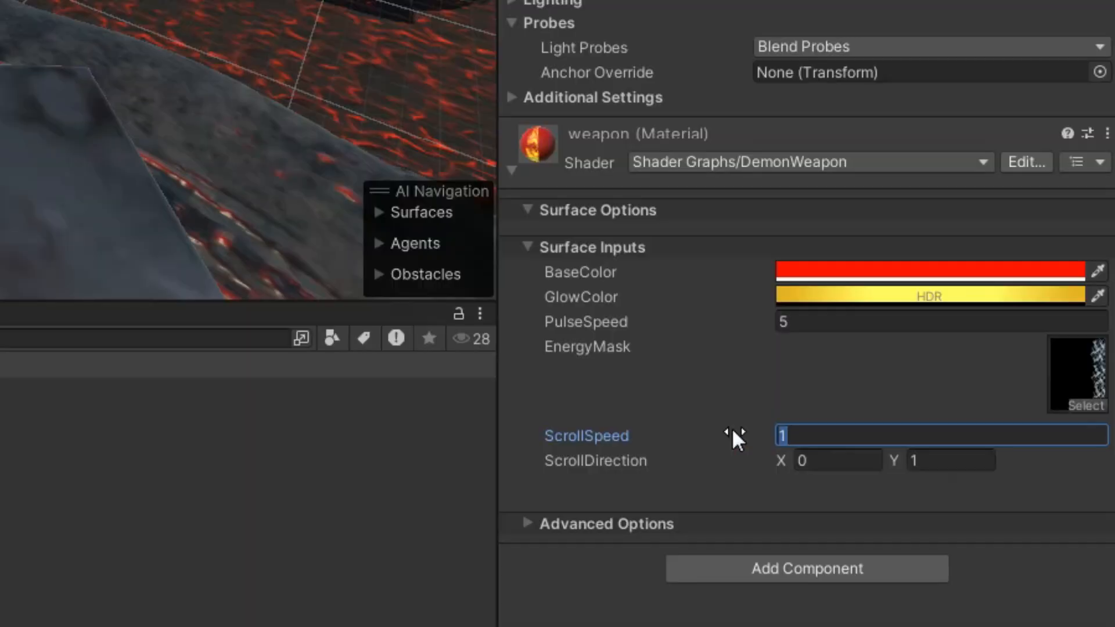
type("5")
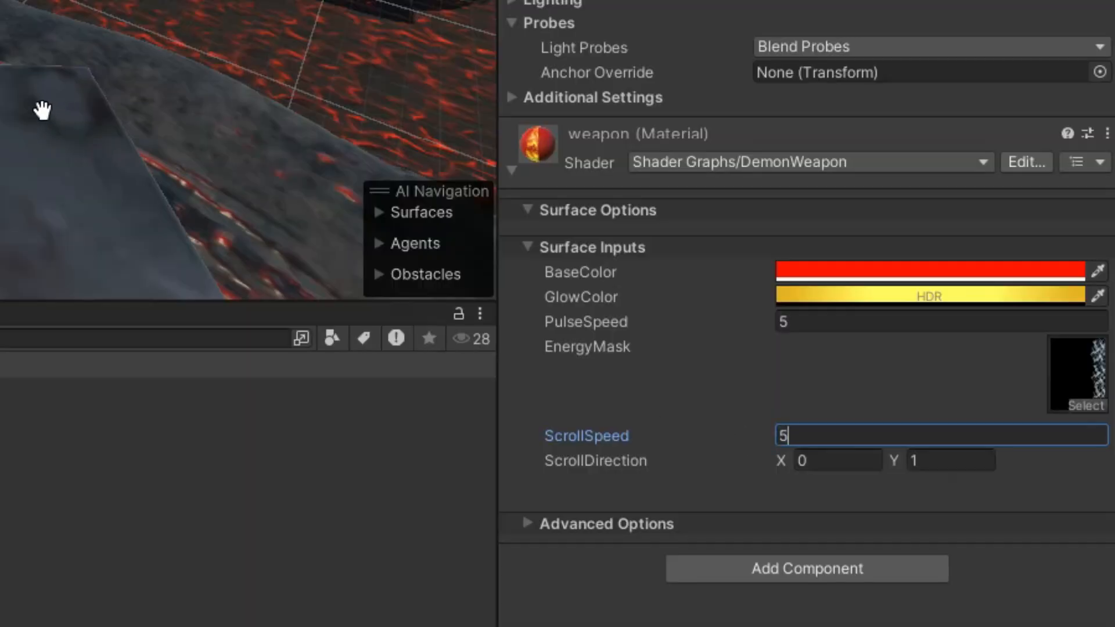